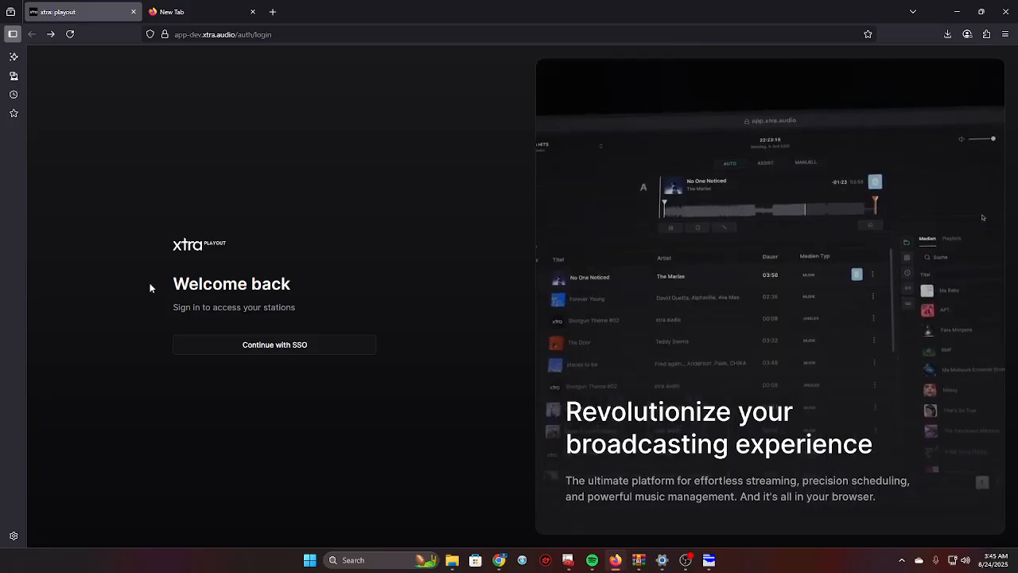
left_click_drag(152, 284, 278, 315)
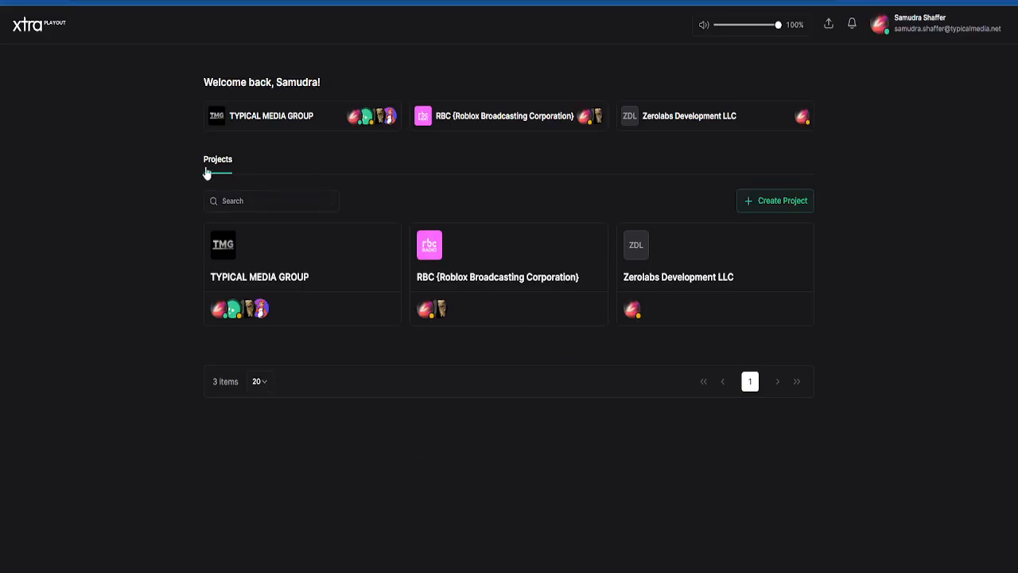
left_click_drag(204, 169, 410, 191)
left_click(409, 190)
- Check the notifications on the project start page and close them again
left_click(853, 26)
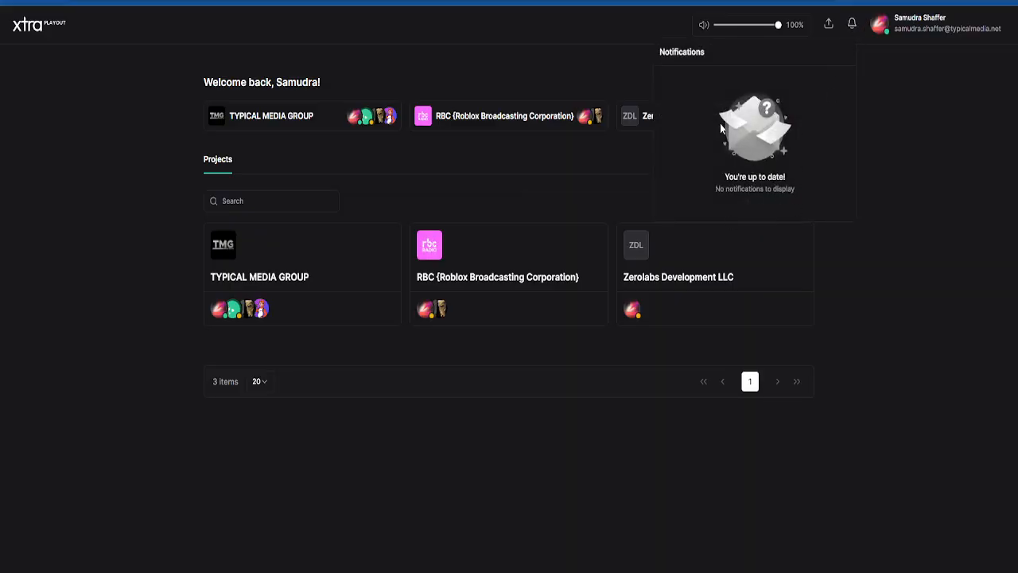
left_click(912, 164)
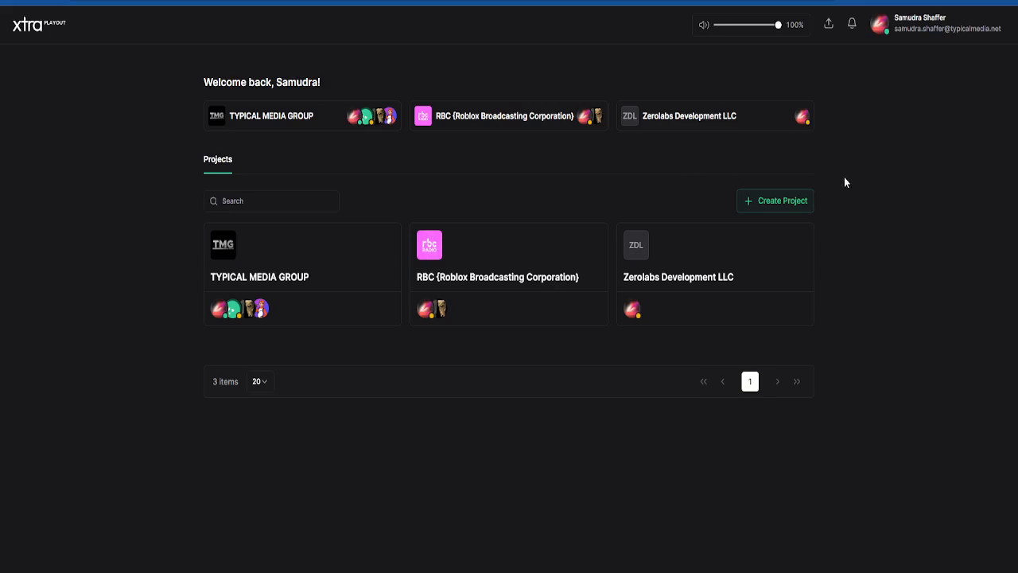
left_click_drag(704, 172, 774, 175)
left_click(838, 188)
- Open the media library of the TYPICAL MEDIA GROUP project and look through its track list
left_click(302, 268)
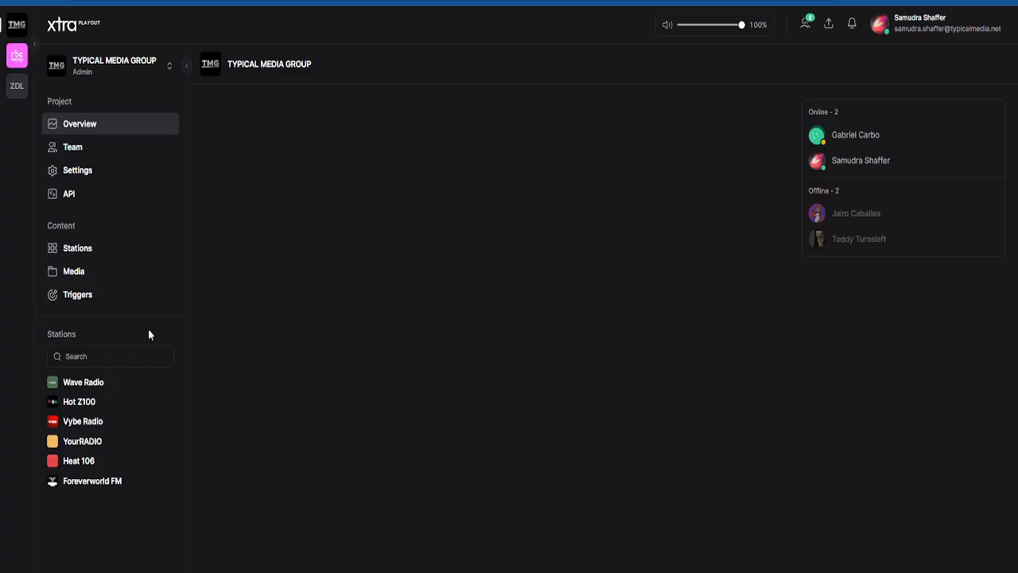
left_click(73, 271)
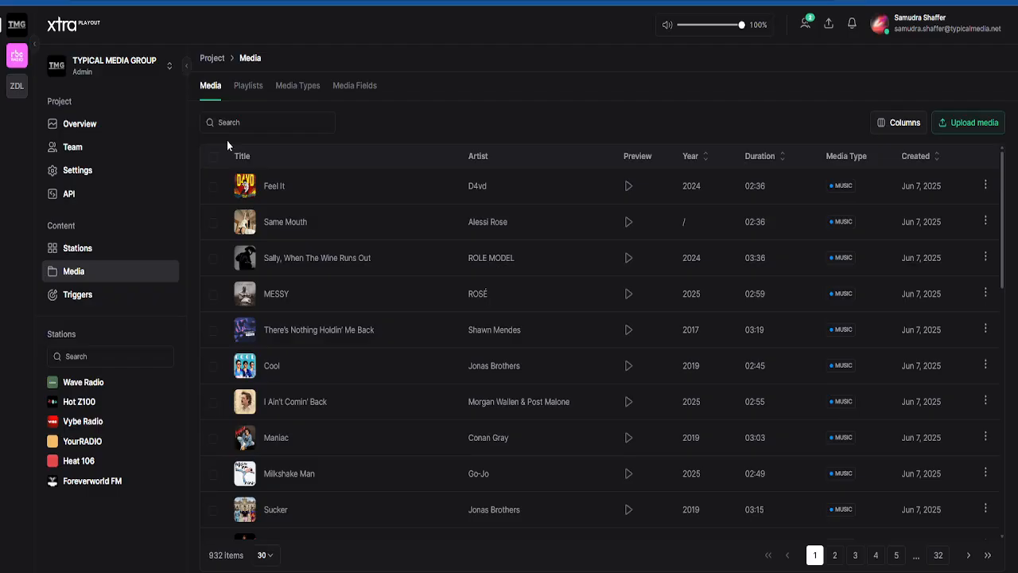
left_click_drag(227, 144, 262, 150)
left_click_drag(503, 150, 405, 141)
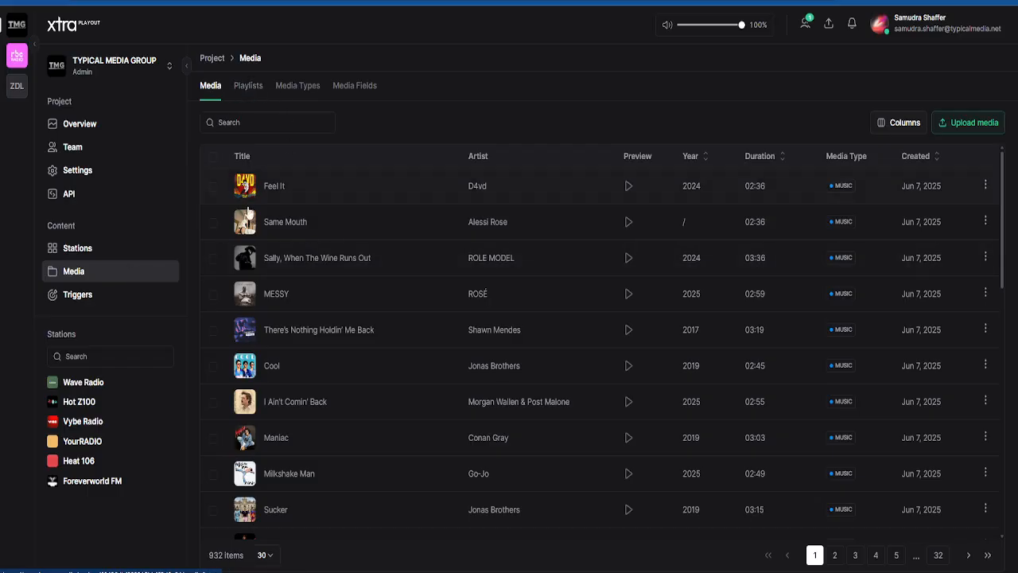
scroll(263, 314, "down", 9)
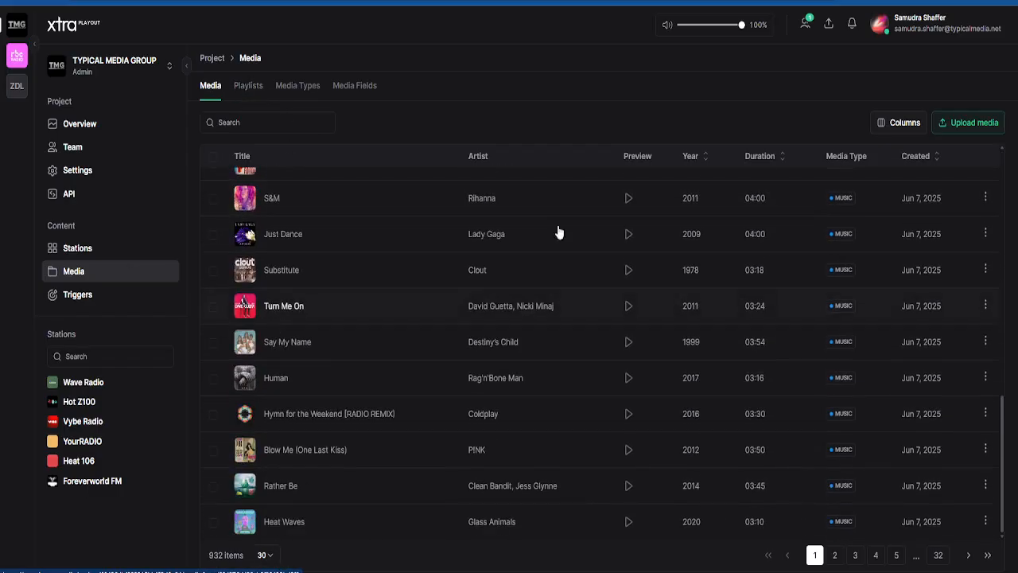
- Inspect the sorting choices for the Year column and the list of columns that can be shown in the media table
right_click(974, 159)
key("Escape")
left_click(706, 157)
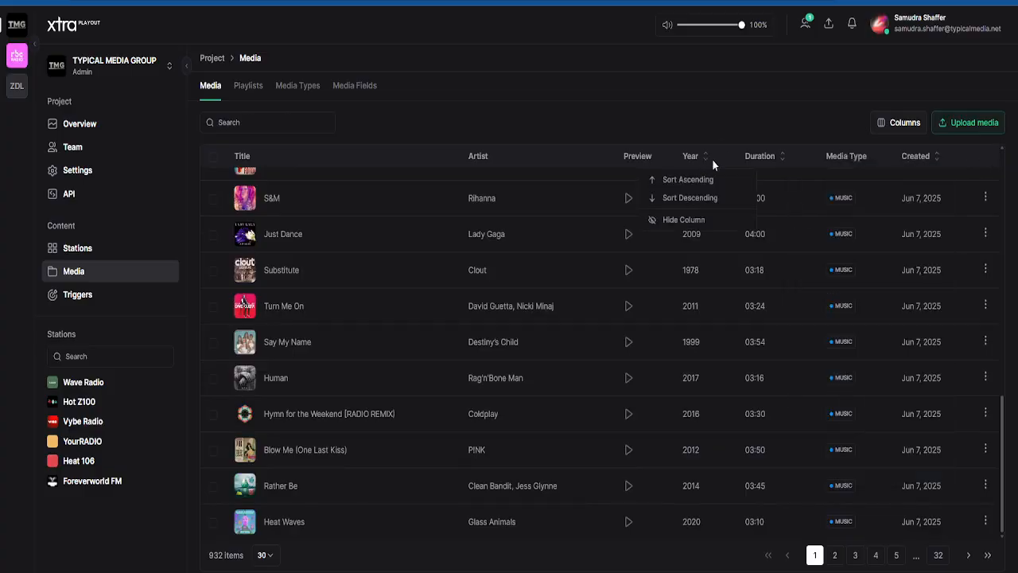
left_click(644, 108)
left_click(897, 122)
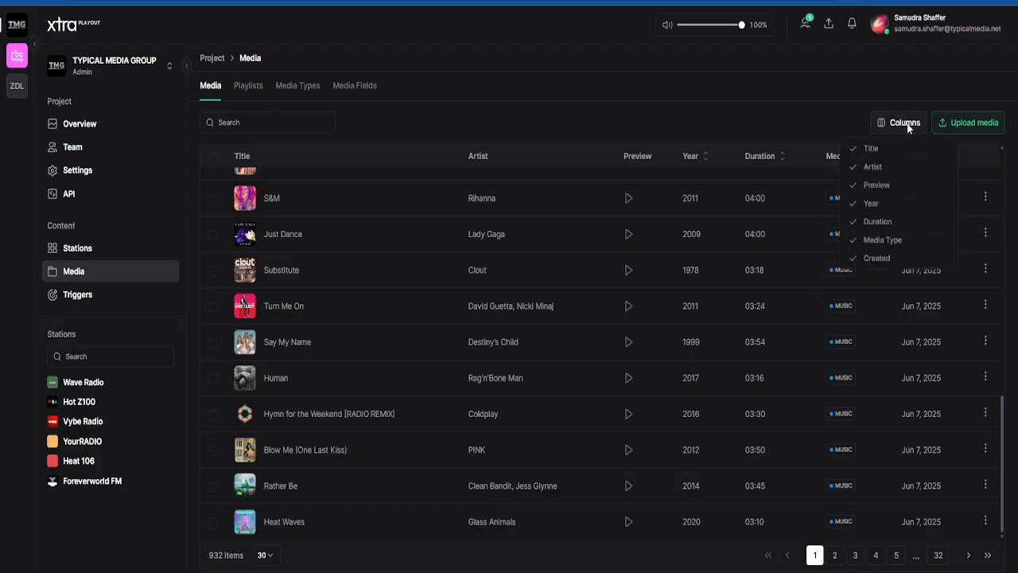
left_click(883, 99)
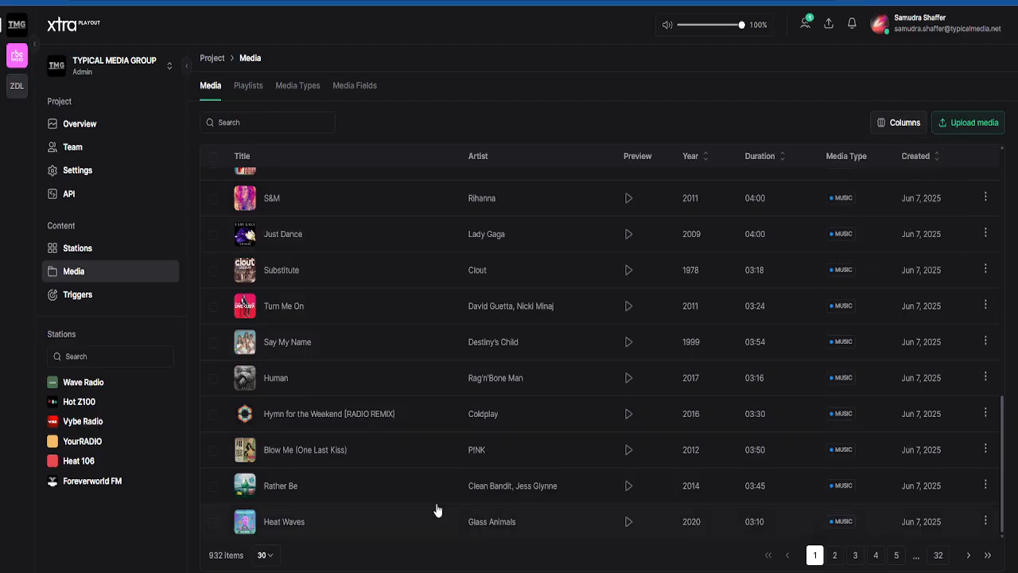
scroll(861, 519, "up", 5)
scroll(398, 191, "up", 5)
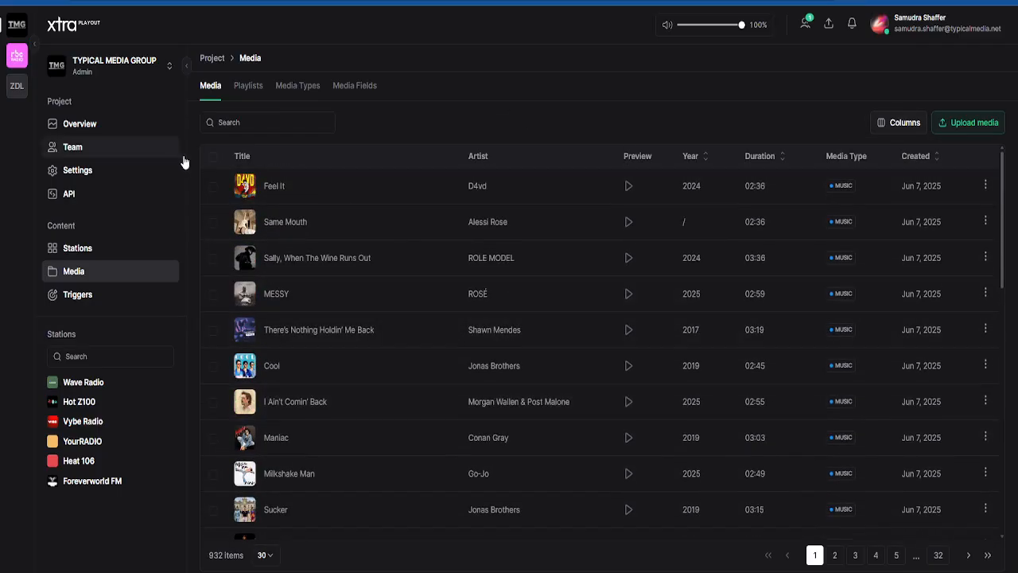
- Select the track Feel It, view the add-to-playlist choices for it, and clear the selection
left_click(214, 189)
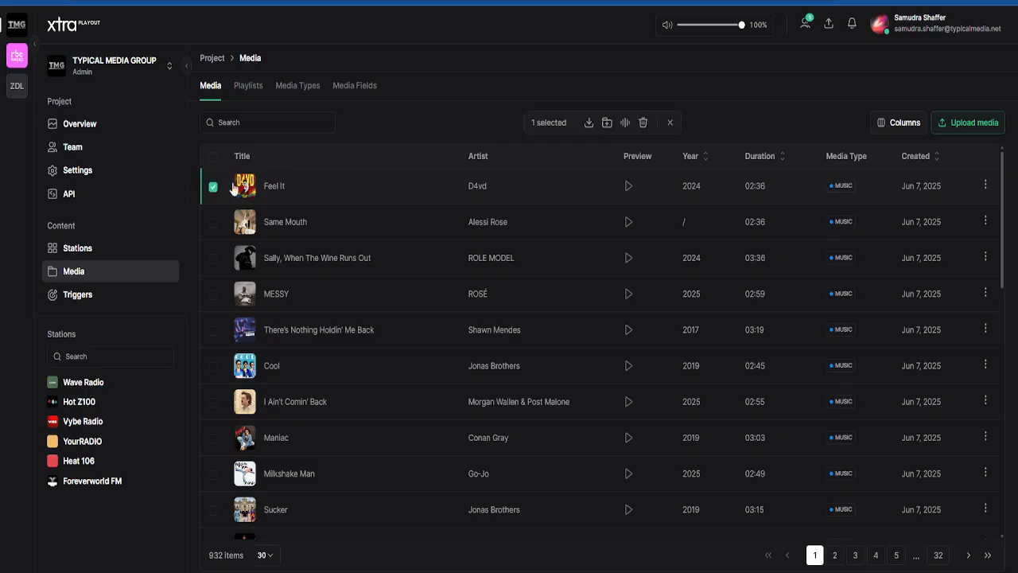
left_click(606, 123)
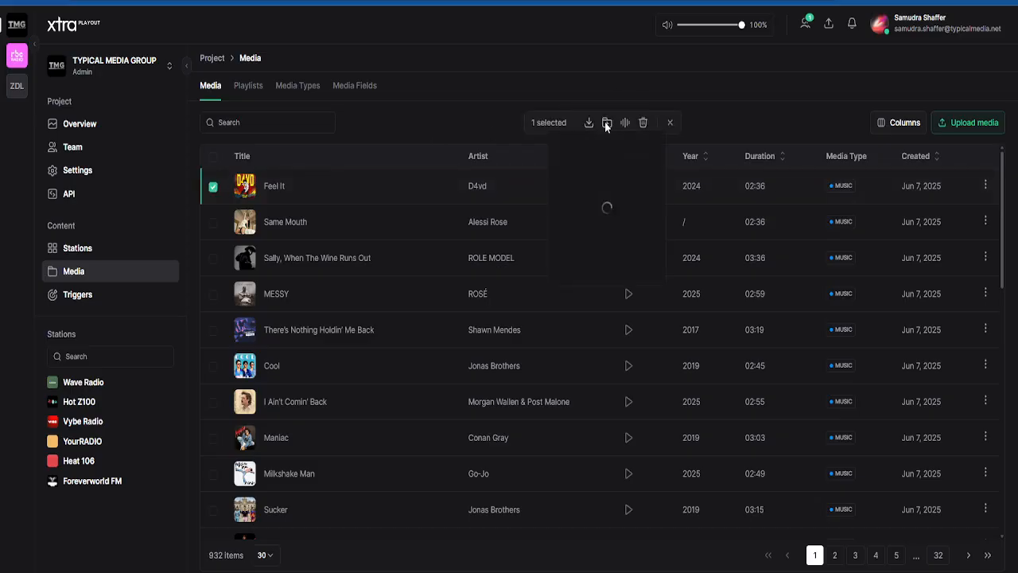
left_click(550, 122)
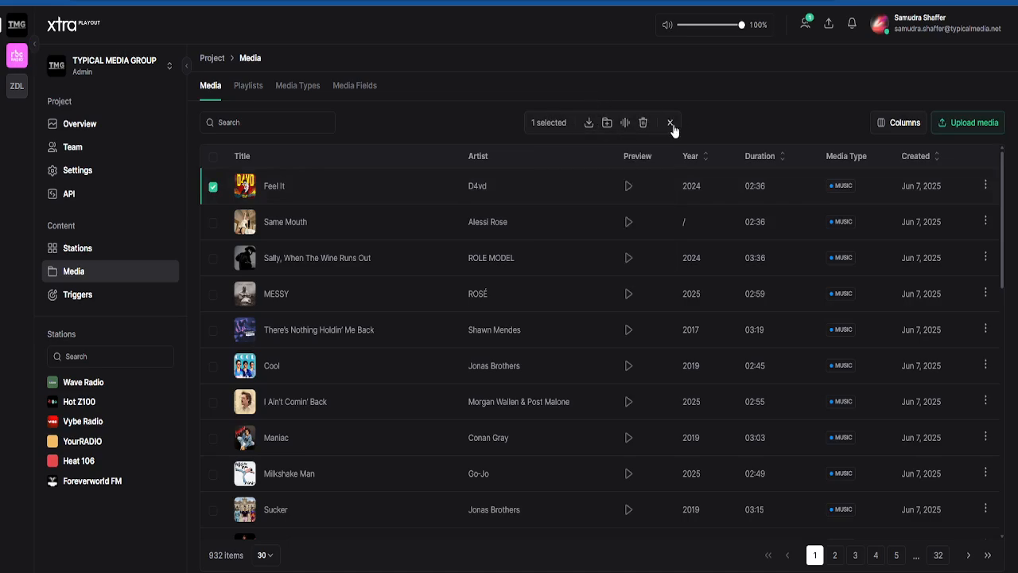
left_click(213, 190)
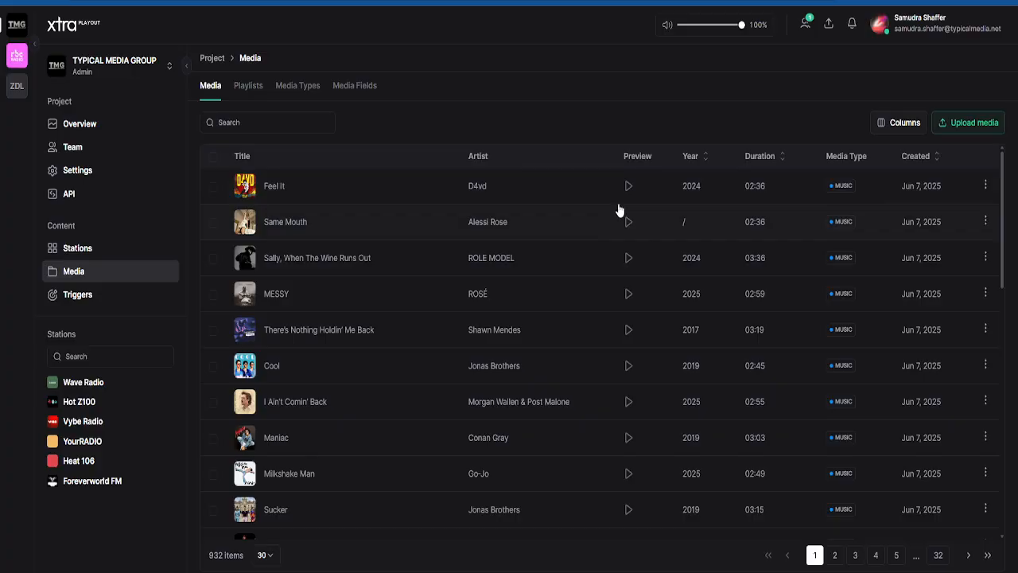
- Open the project's playlists and browse the first and second pages of the playlist overview
left_click(248, 86)
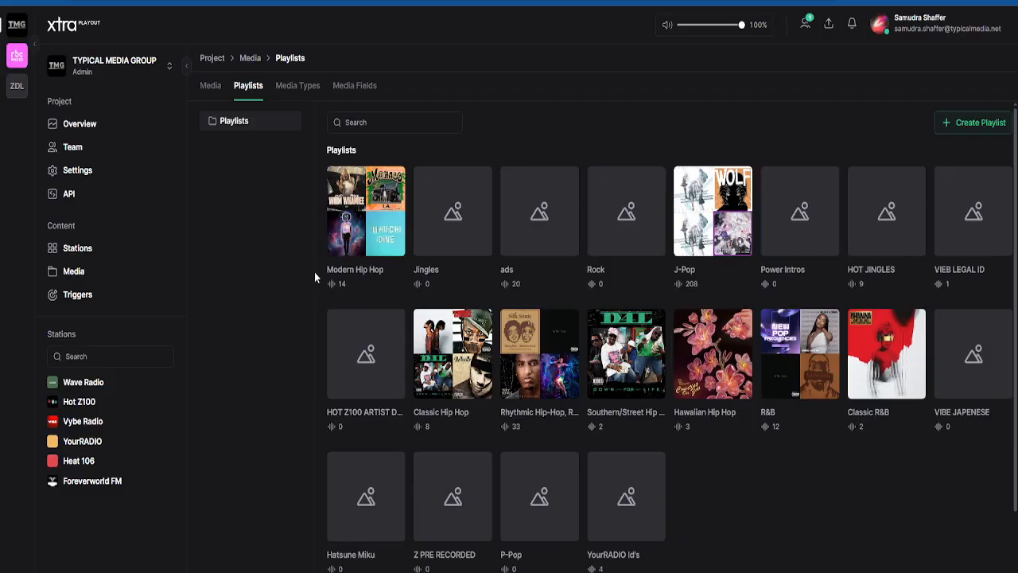
mouse_move(314, 272)
left_mouse_down()
mouse_move(387, 272)
mouse_move(308, 280)
left_mouse_up()
left_click_drag(304, 273, 385, 279)
left_click(263, 274)
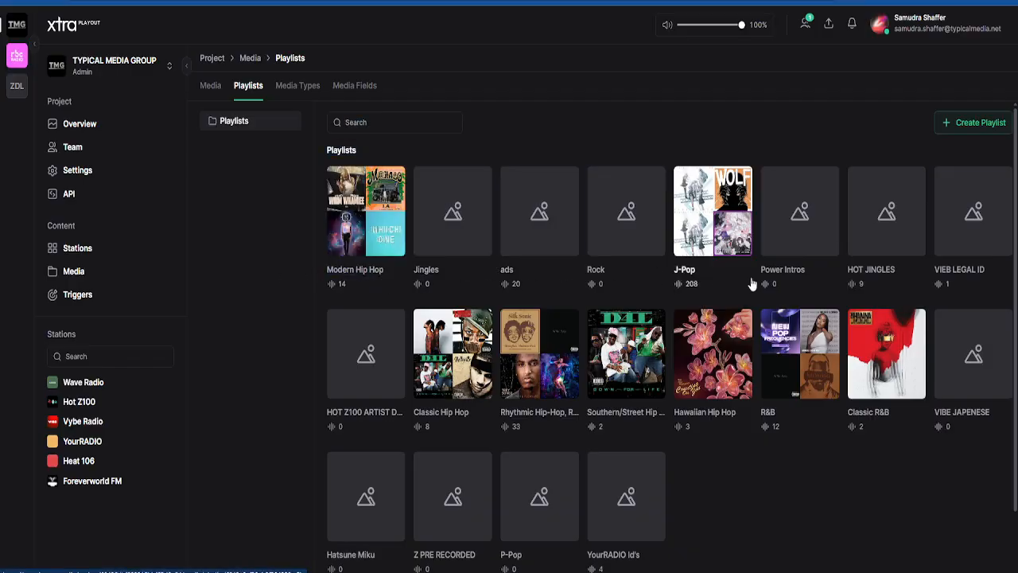
scroll(716, 318, "down", 1)
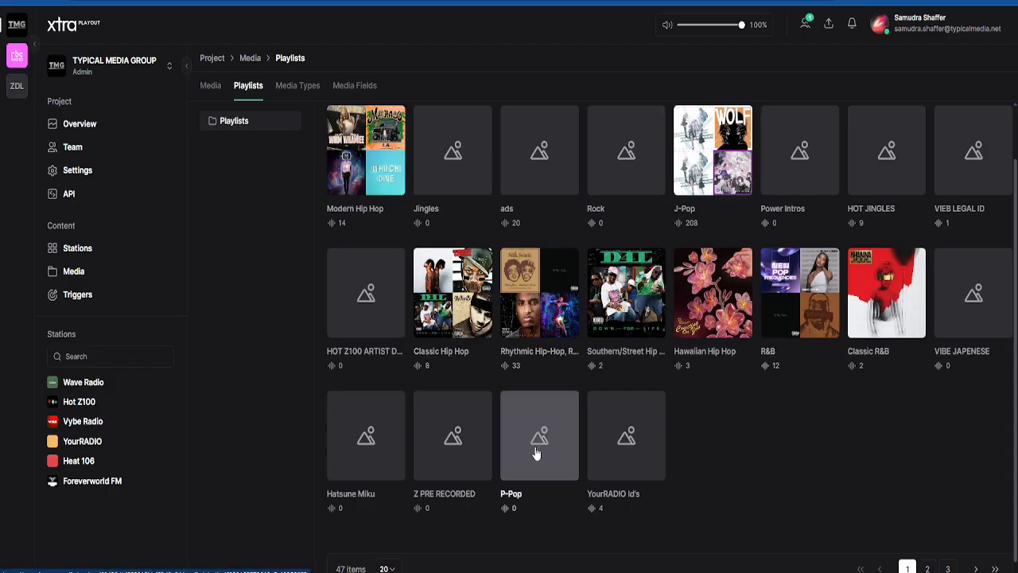
scroll(537, 454, "down", 1)
left_click(927, 555)
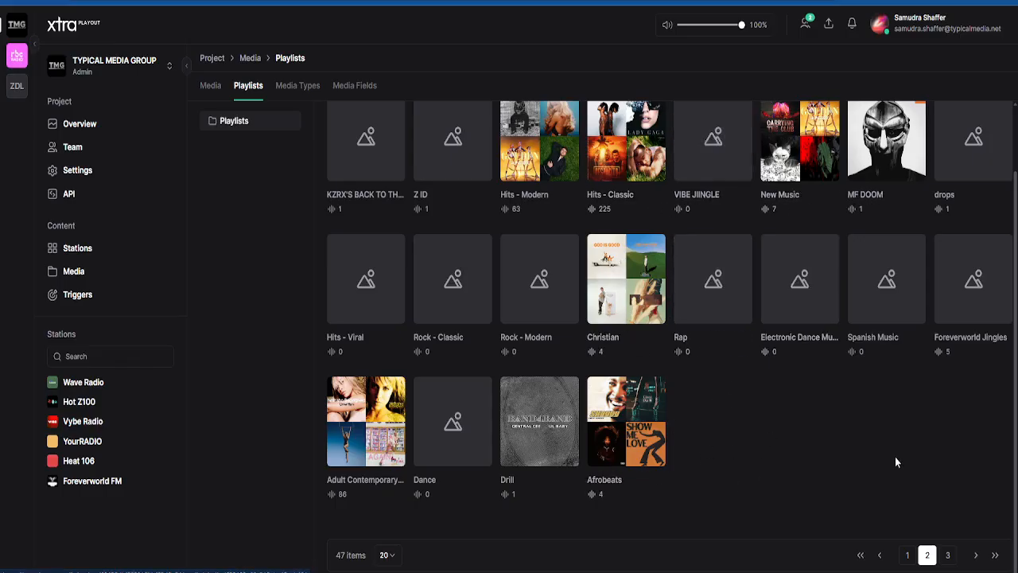
left_click(907, 555)
scroll(762, 496, "up", 2)
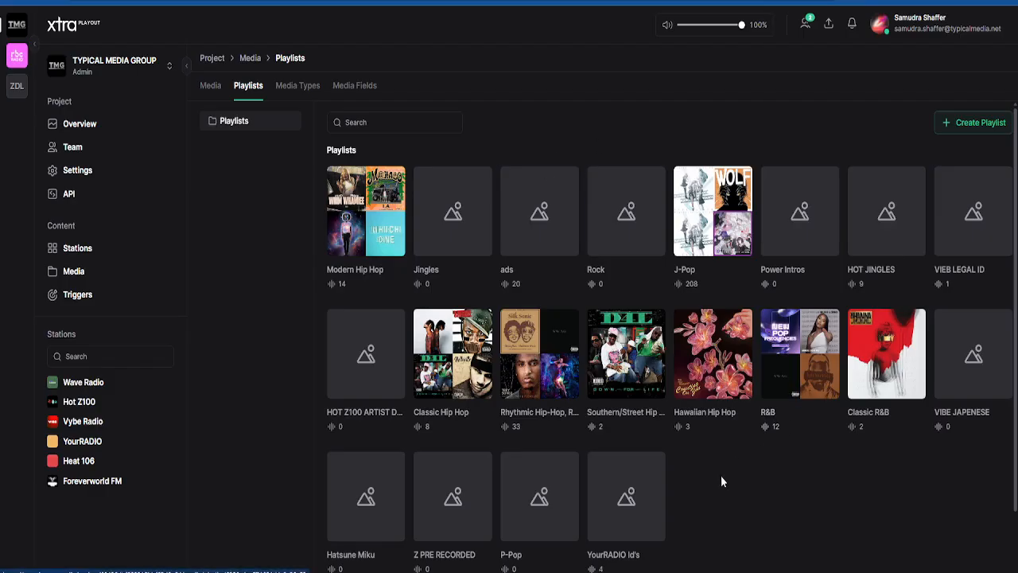
scroll(725, 479, "down", 1)
left_click_drag(611, 490, 650, 481)
left_click(744, 462)
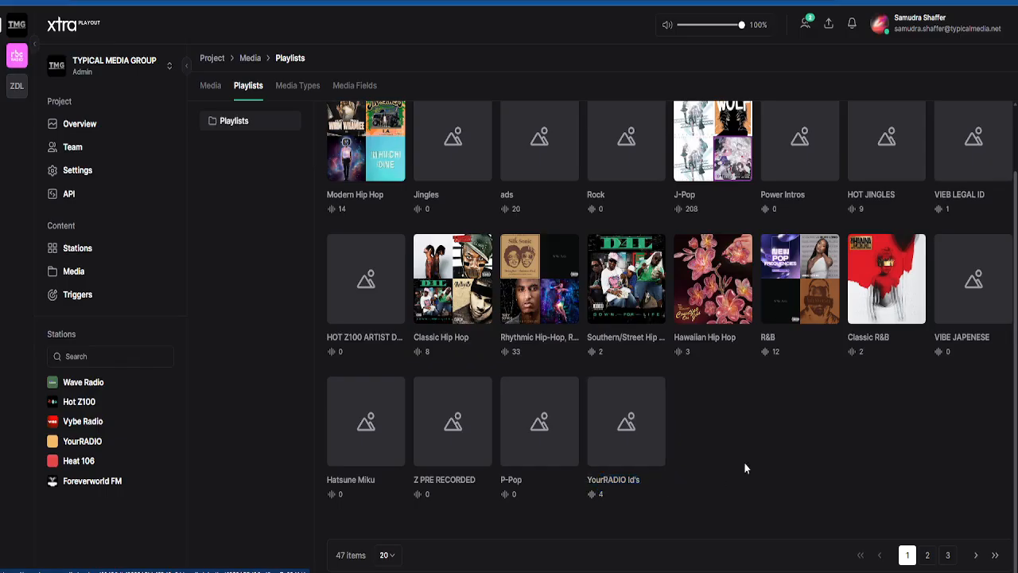
scroll(744, 466, "up", 1)
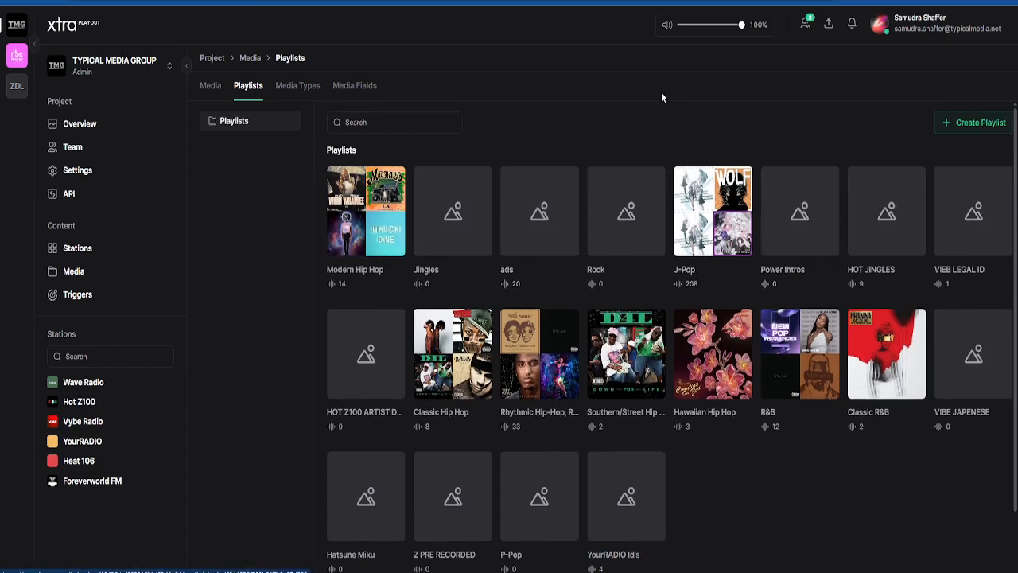
- View the project's media types and open its list of media fields
left_click(296, 90)
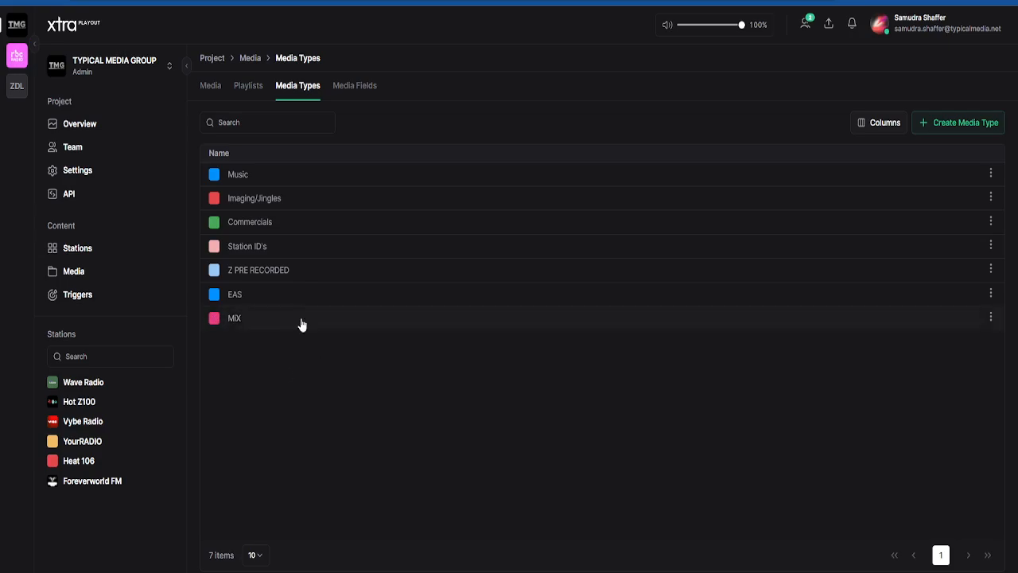
left_click(361, 94)
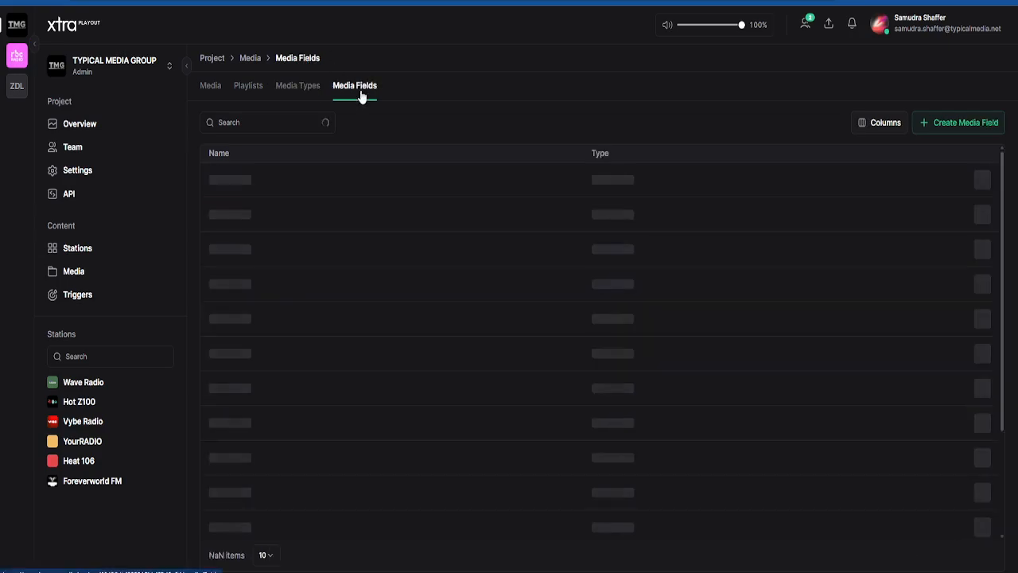
- Start a new media field and try the types Text, Number and Options for it
left_click(601, 397)
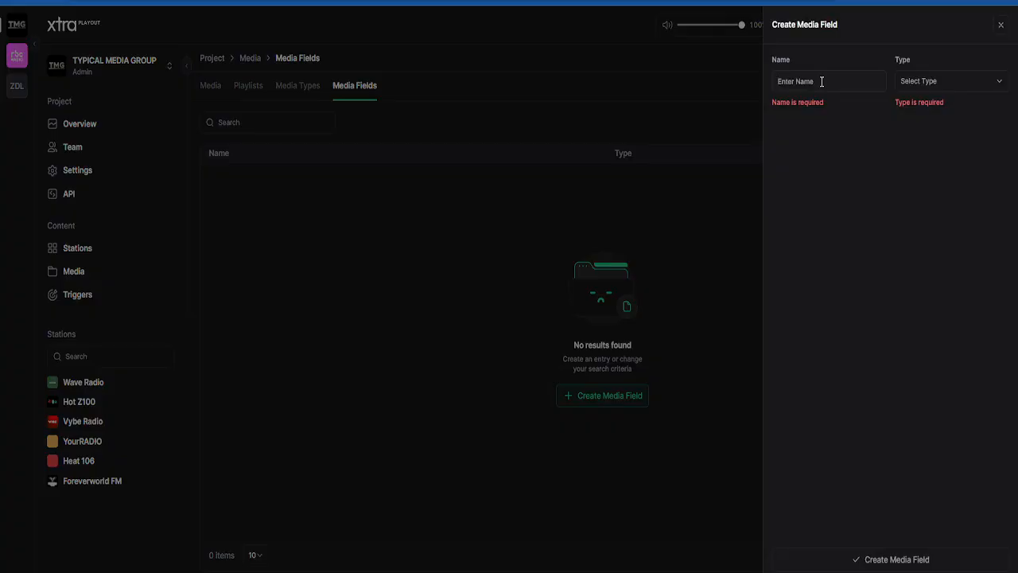
left_click(939, 81)
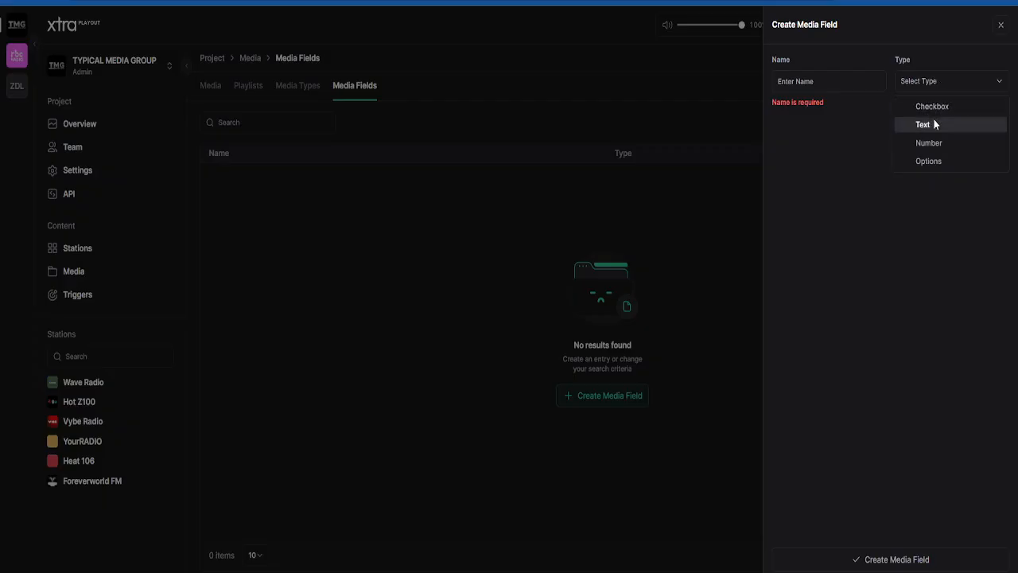
left_click(933, 124)
left_click(941, 84)
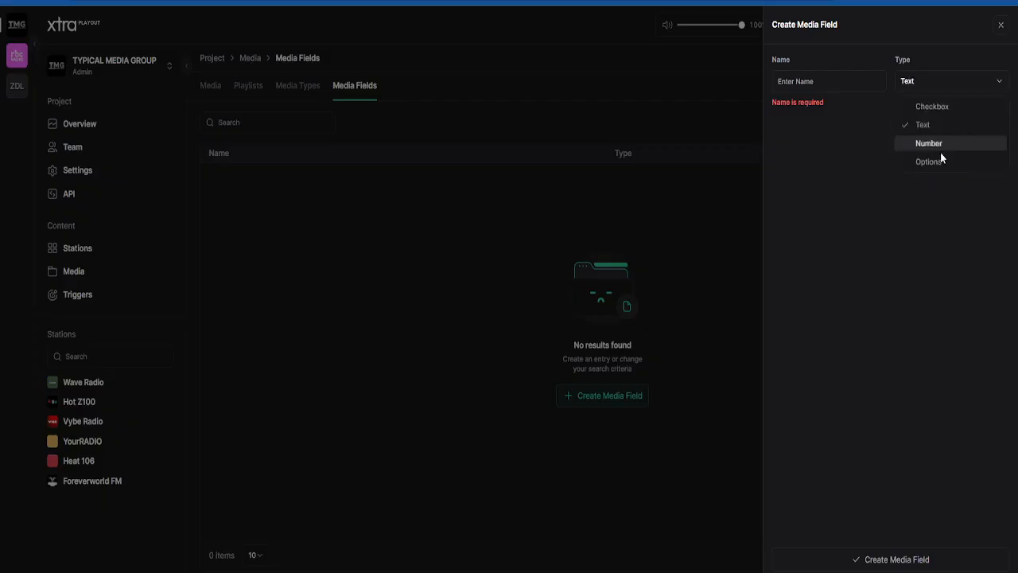
left_click(942, 144)
left_click(934, 82)
left_click(939, 160)
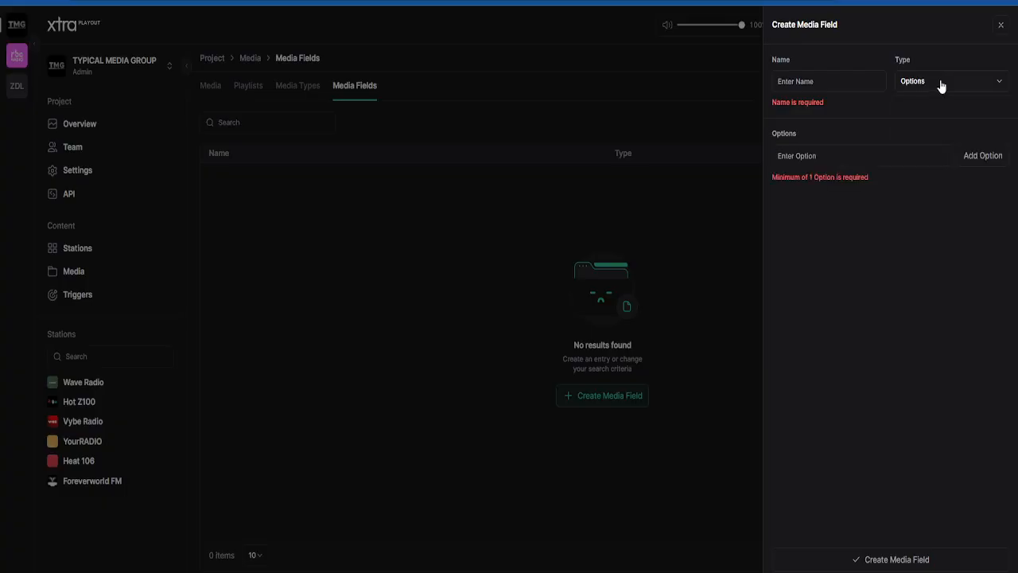
- Enter the trial option "dddd" for the new media field, erase it, and discard the field without creating it
left_click(874, 153)
type("dddd")
key("BackSpace")
key("BackSpace")
key("BackSpace")
key("BackSpace")
left_click(1001, 25)
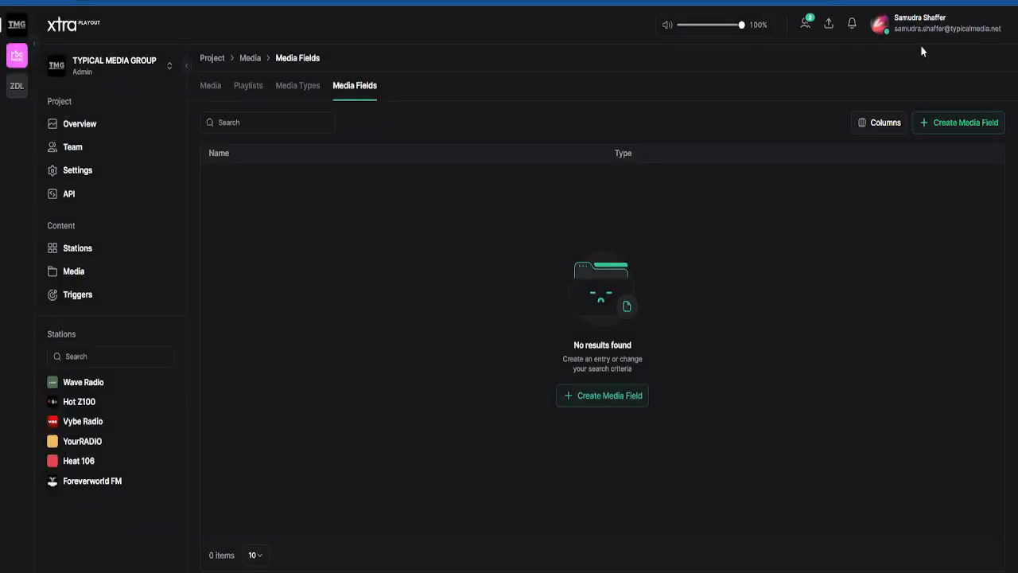
- Return to the media library, open its upload page, and add the file "Katy Perry Juicy J - Dark Horse.mp3"
left_click(213, 87)
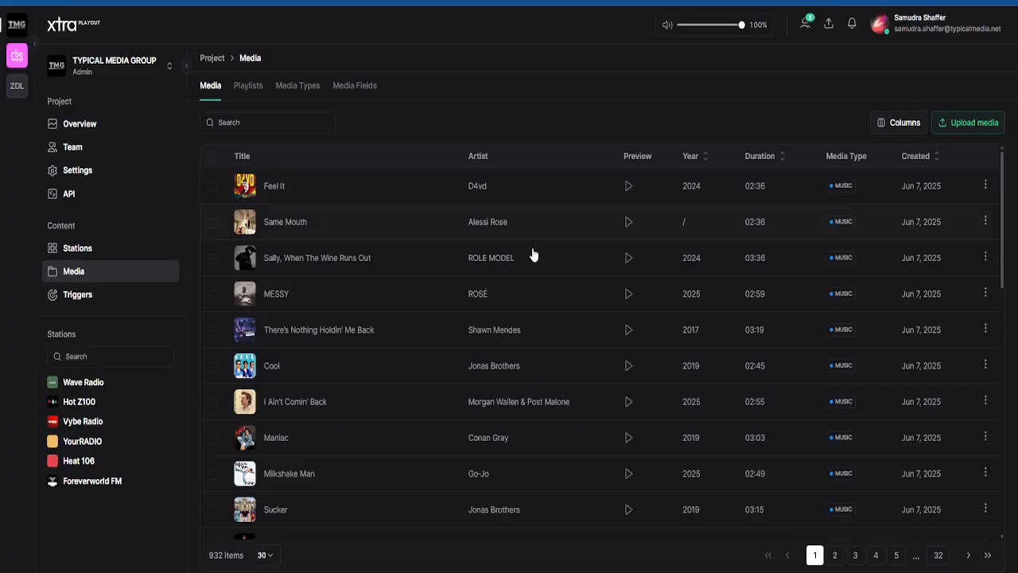
scroll(519, 257, "down", 5)
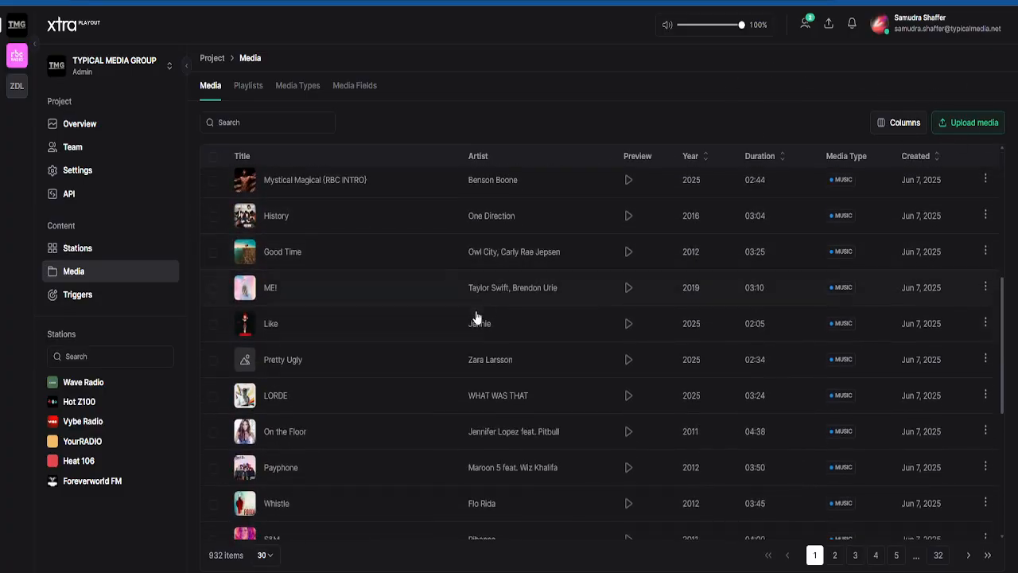
scroll(481, 314, "up", 5)
left_click(964, 126)
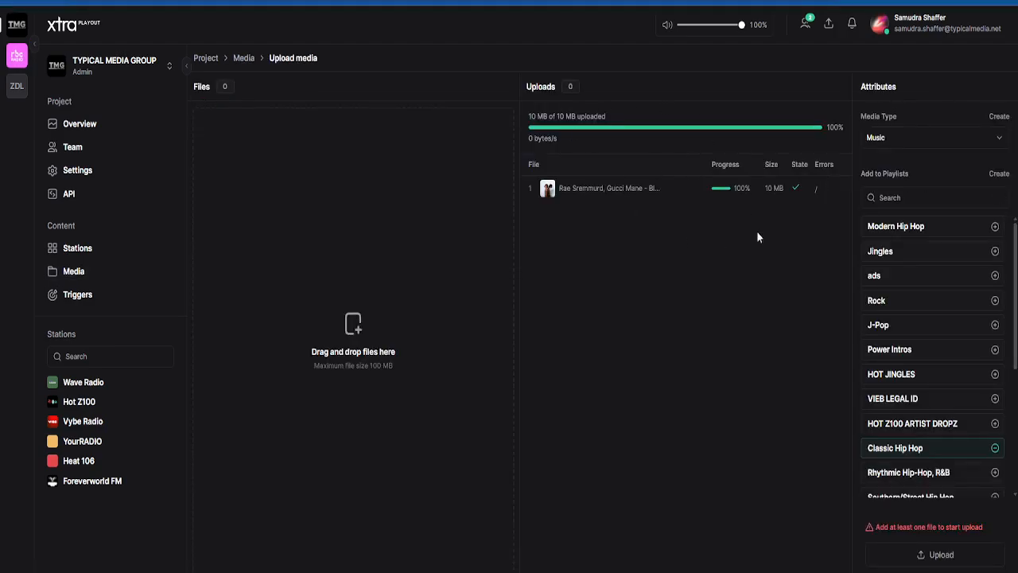
mouse_move(427, 567)
left_click_drag(0, 99, 0, 74)
left_click_drag(259, 239, 309, 245)
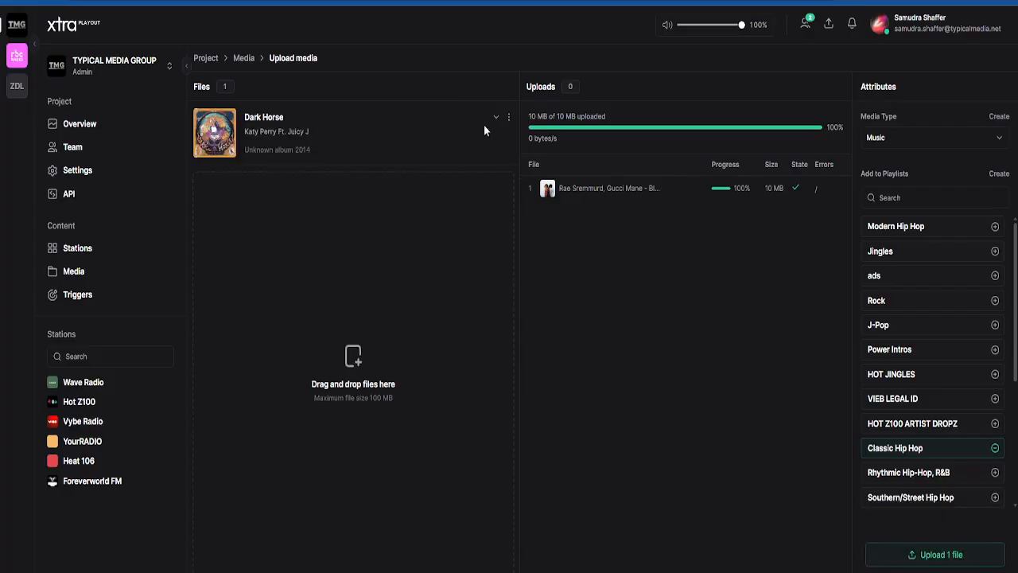
- Expand the metadata of the Dark Horse file and examine its title and artist
left_click(496, 117)
left_click_drag(243, 116, 308, 132)
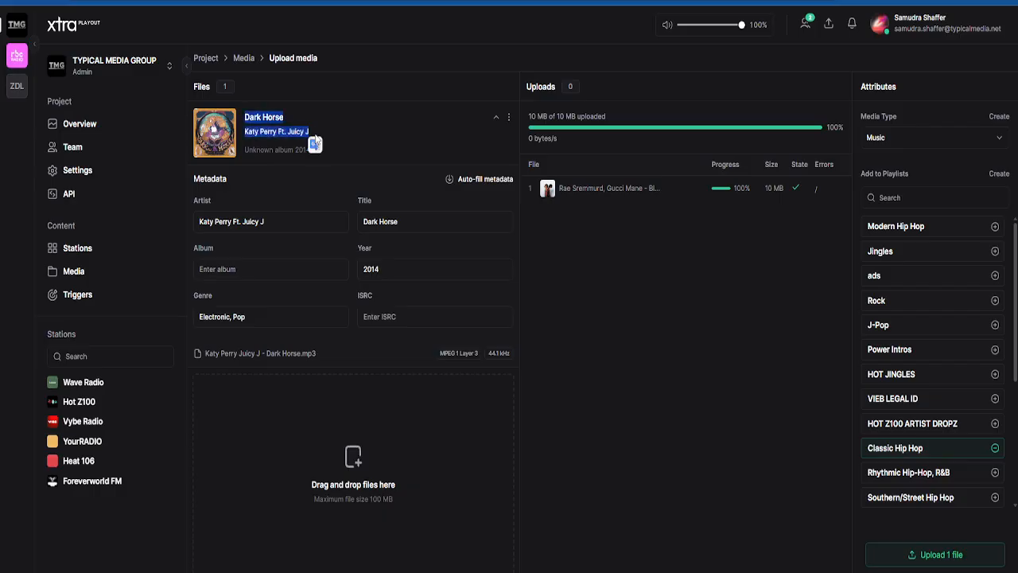
left_click(293, 132)
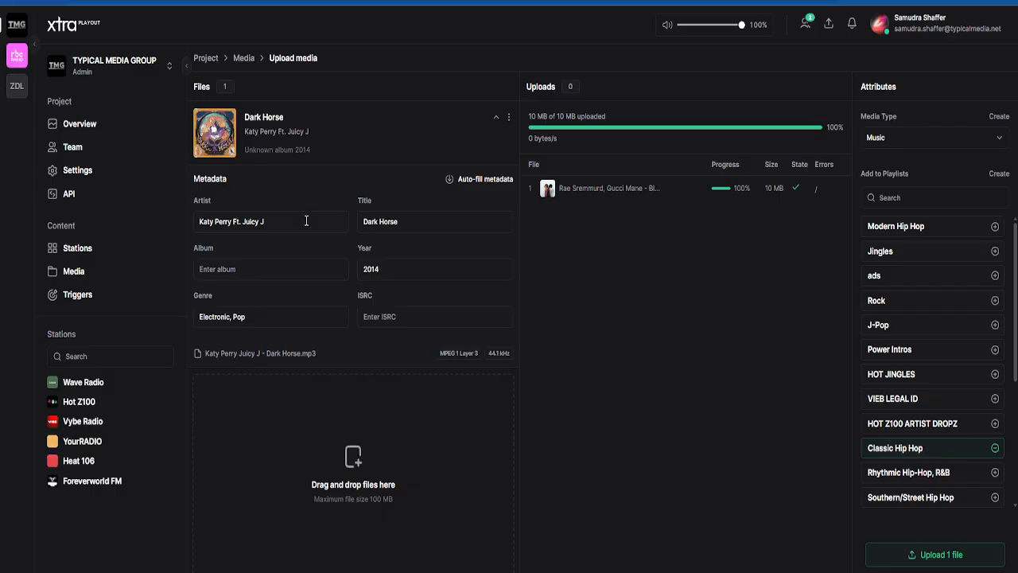
- Auto-fill the Dark Horse file's metadata from the Katy Perry, Juicy J match on the 2013 album PRISM
left_click(461, 183)
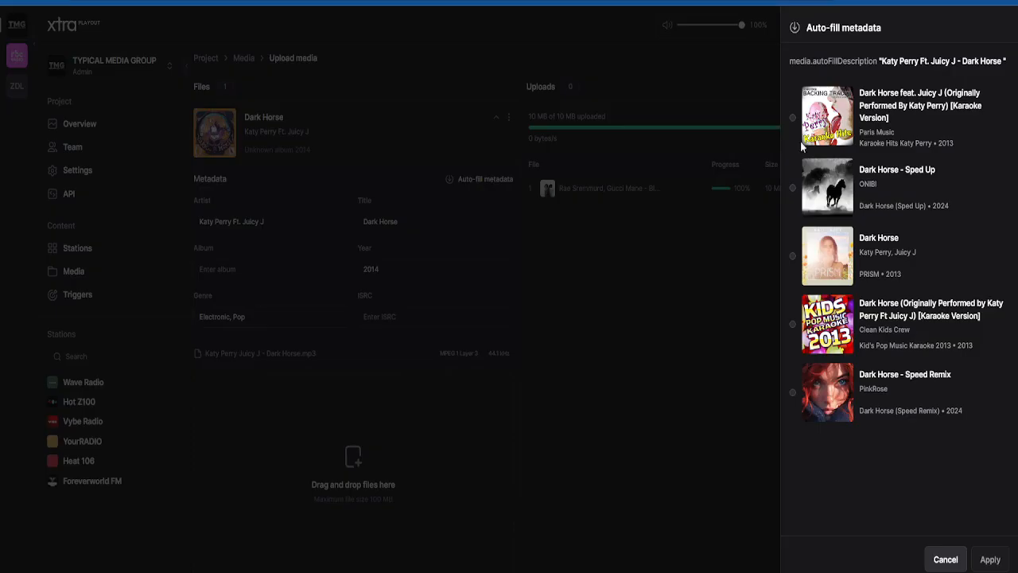
left_click(793, 256)
left_click(989, 559)
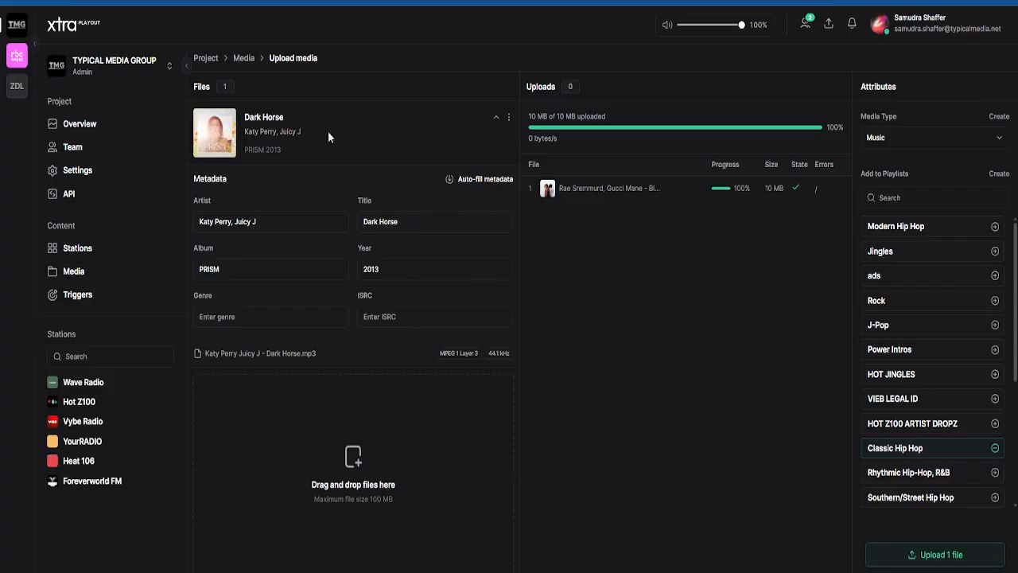
- Remove the Classic Hip Hop playlist from the upload and add the Hits - Classic playlist instead
left_click(904, 449)
scroll(940, 363, "down", 1)
scroll(923, 407, "down", 5)
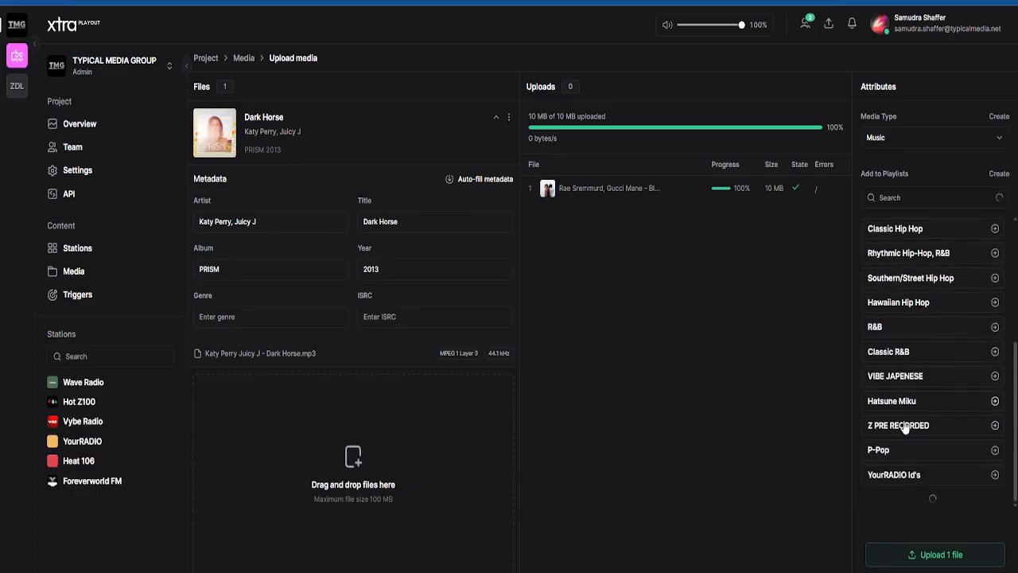
scroll(905, 426, "down", 3)
scroll(904, 427, "down", 2)
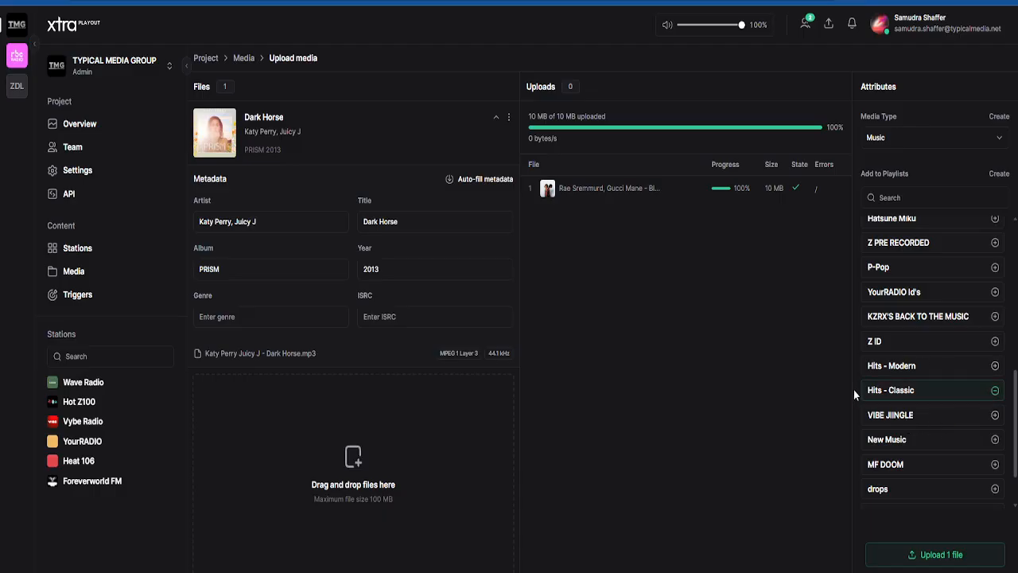
- Keep Music as the upload's media type and also add the Adult Contemporary (AC) playlist
left_click(899, 141)
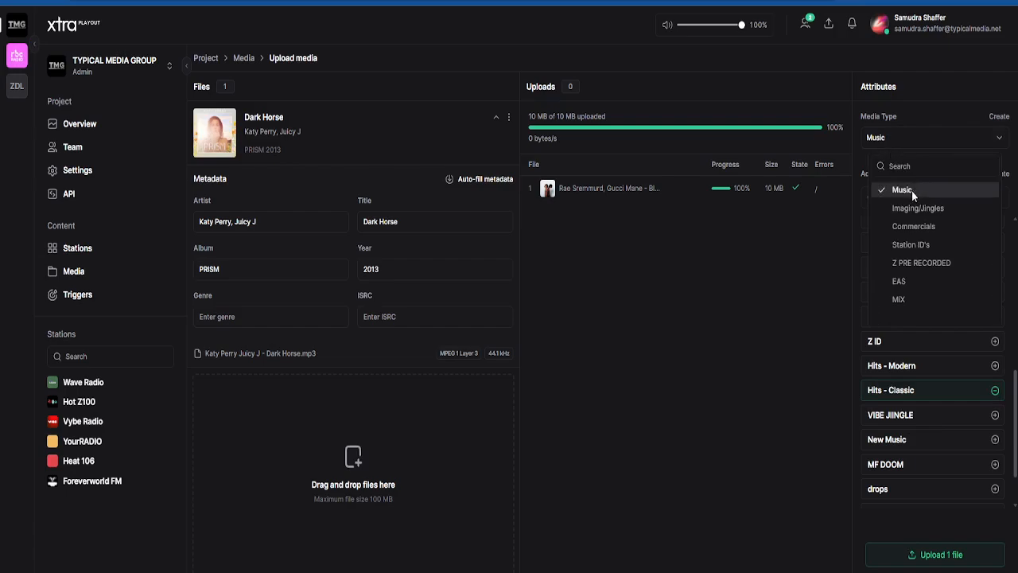
left_click(904, 107)
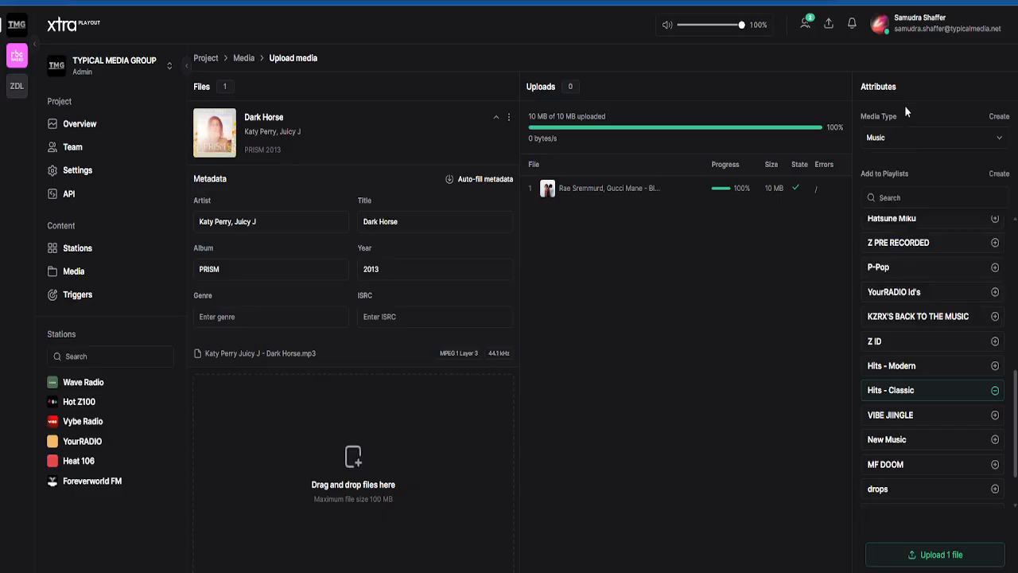
scroll(917, 475, "down", 2)
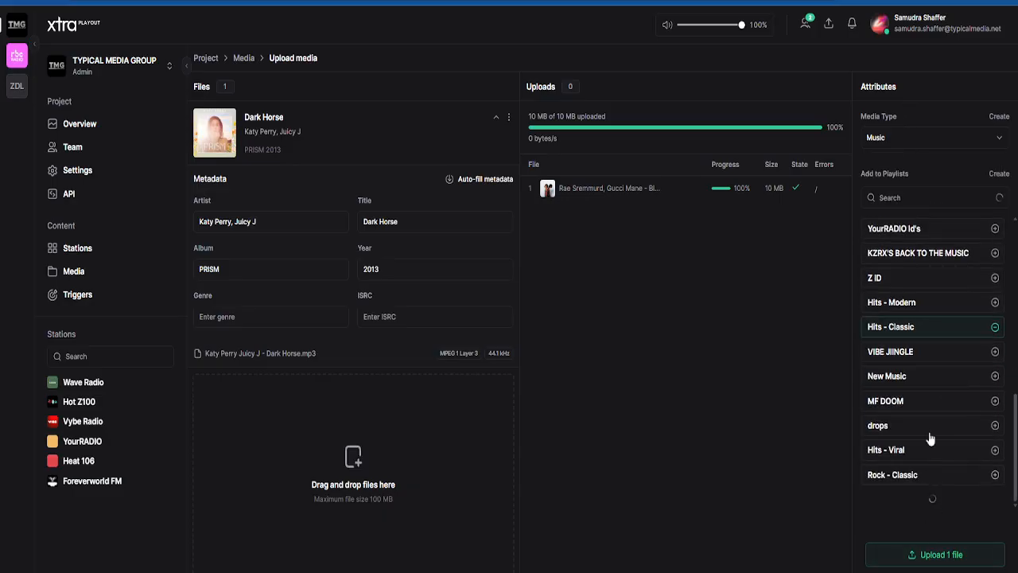
scroll(921, 469, "down", 3)
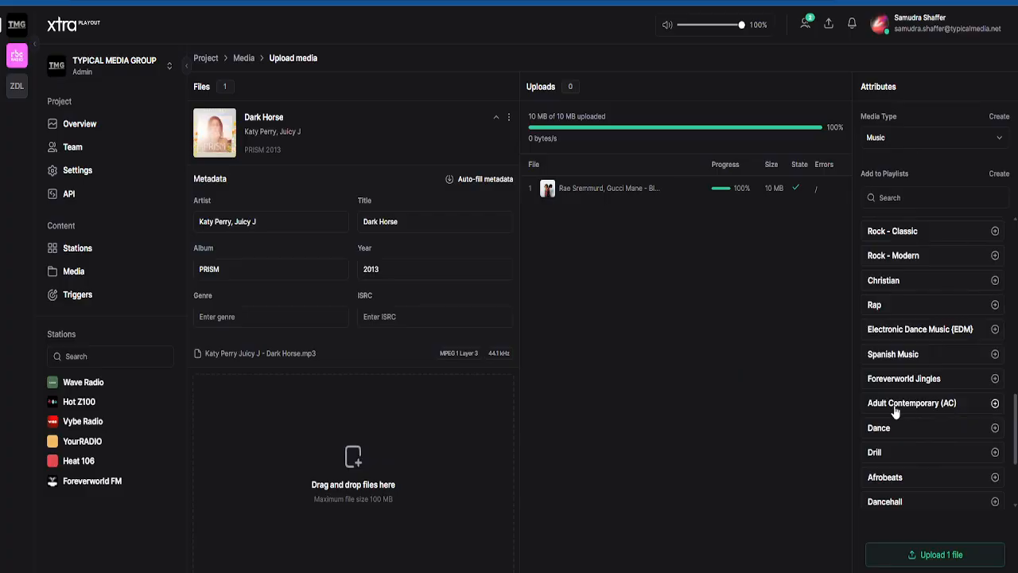
left_click(868, 390)
- Review the pending Dark Horse file against the earlier Rae Sremmurd upload and start uploading it
left_click_drag(231, 117, 288, 127)
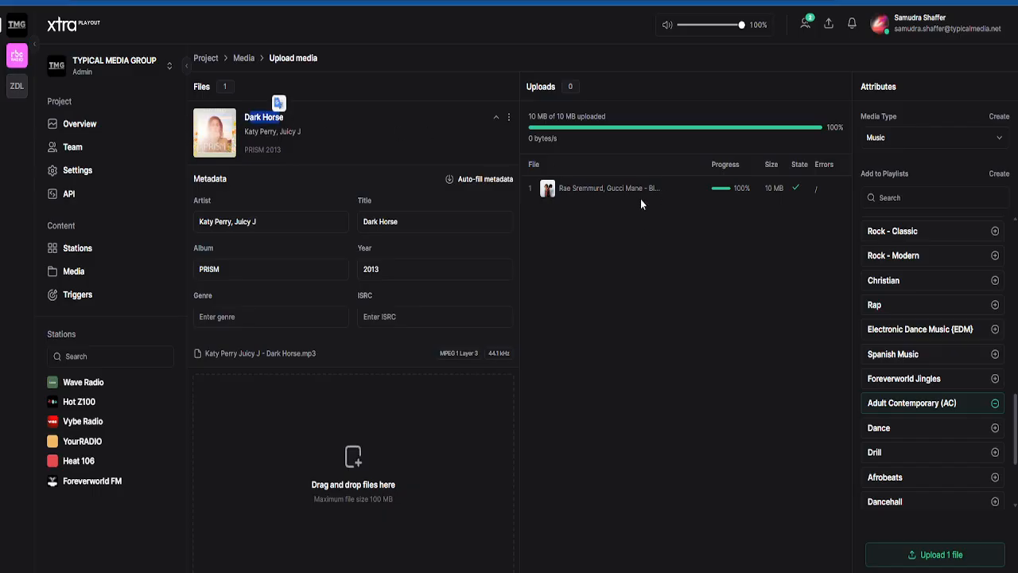
left_click_drag(558, 190, 657, 188)
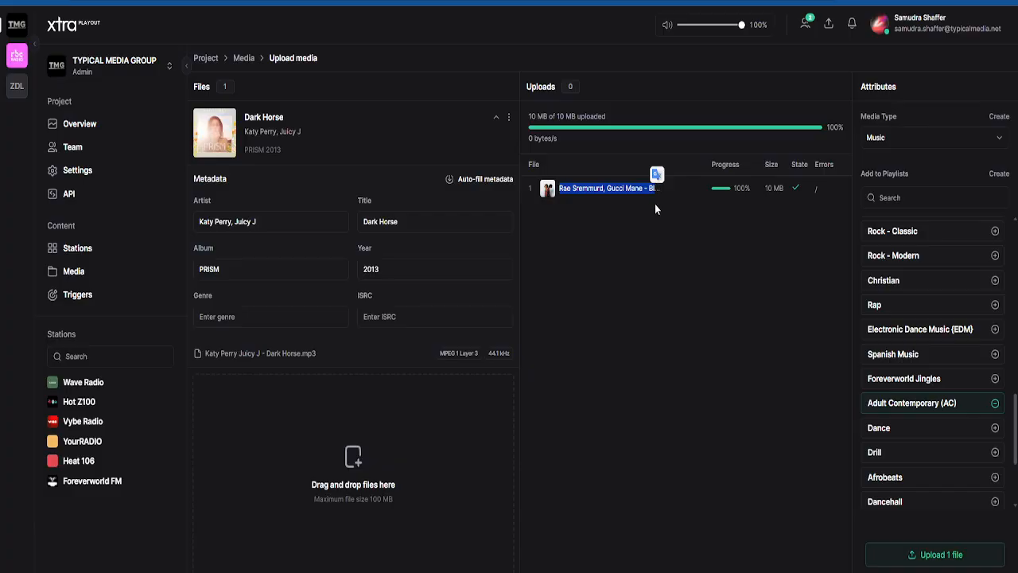
left_click(573, 140)
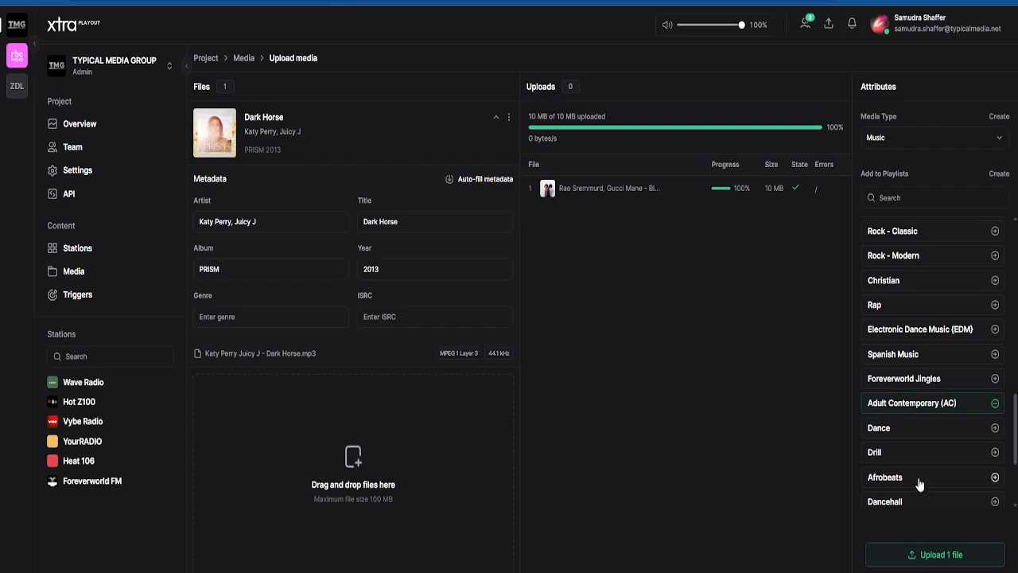
scroll(921, 477, "down", 3)
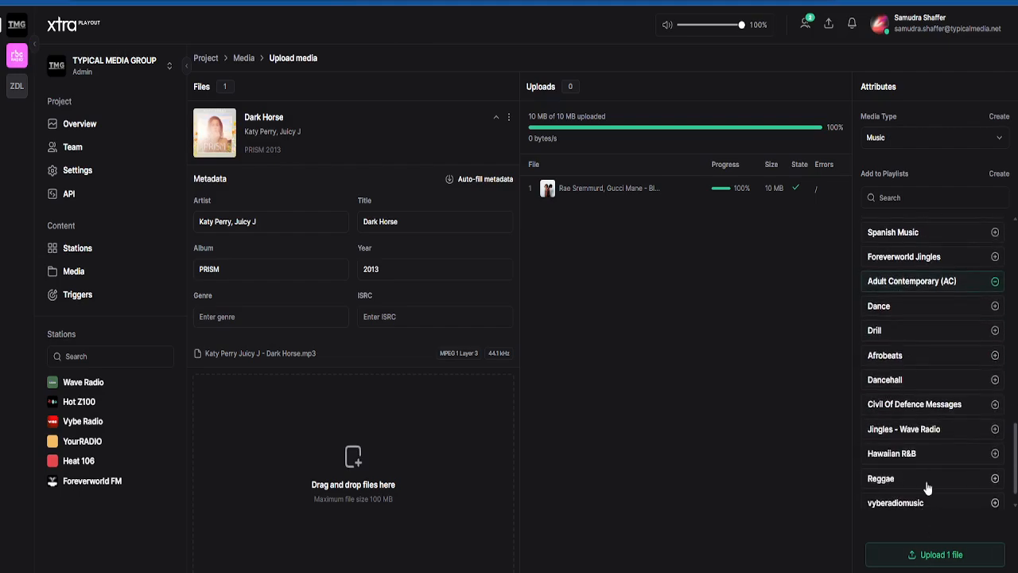
scroll(928, 489, "down", 1)
left_click(927, 557)
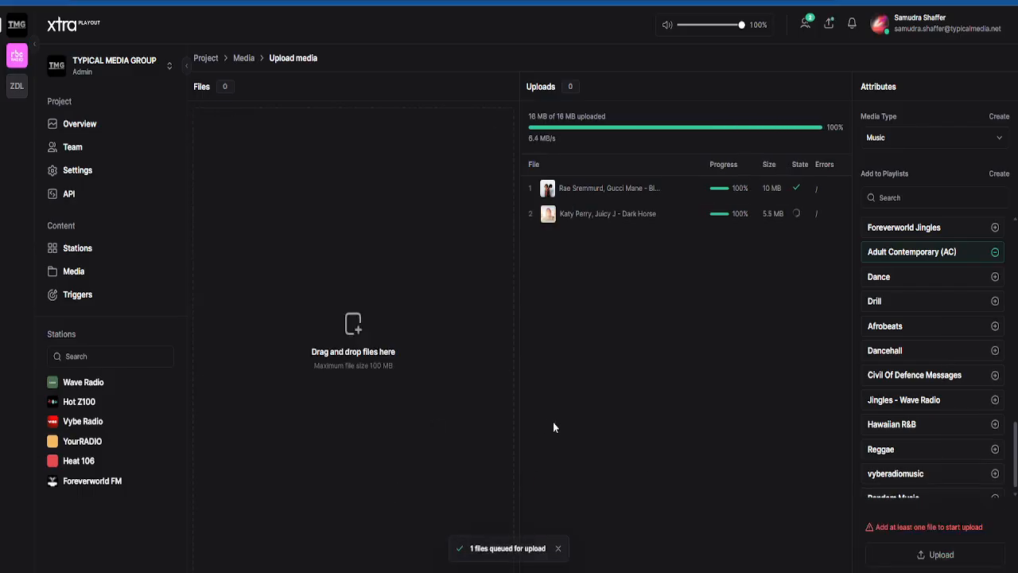
- Check the progress and state of the Dark Horse file in the uploads list
scroll(903, 318, "up", 4)
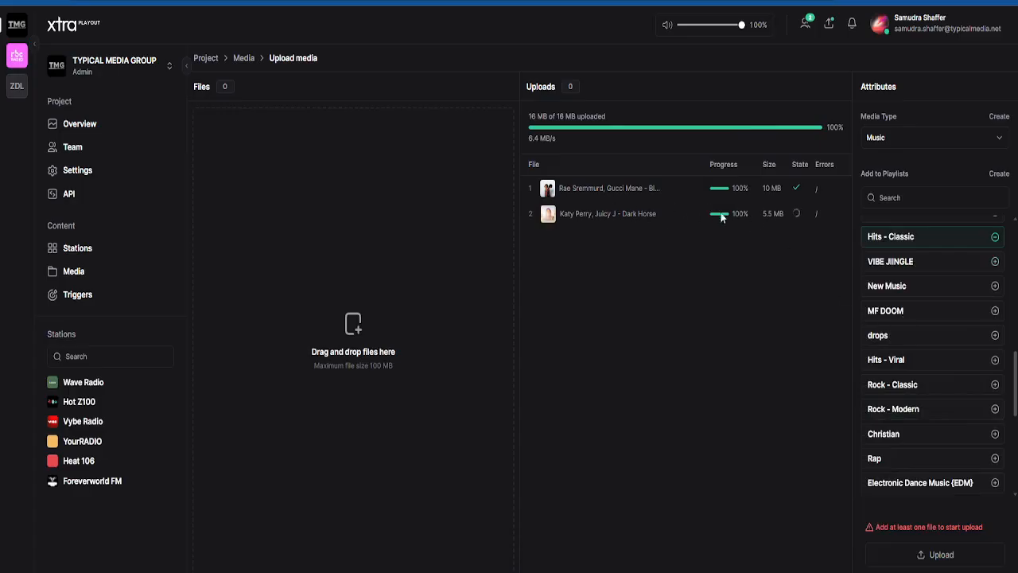
left_click(794, 213)
scroll(880, 318, "up", 5)
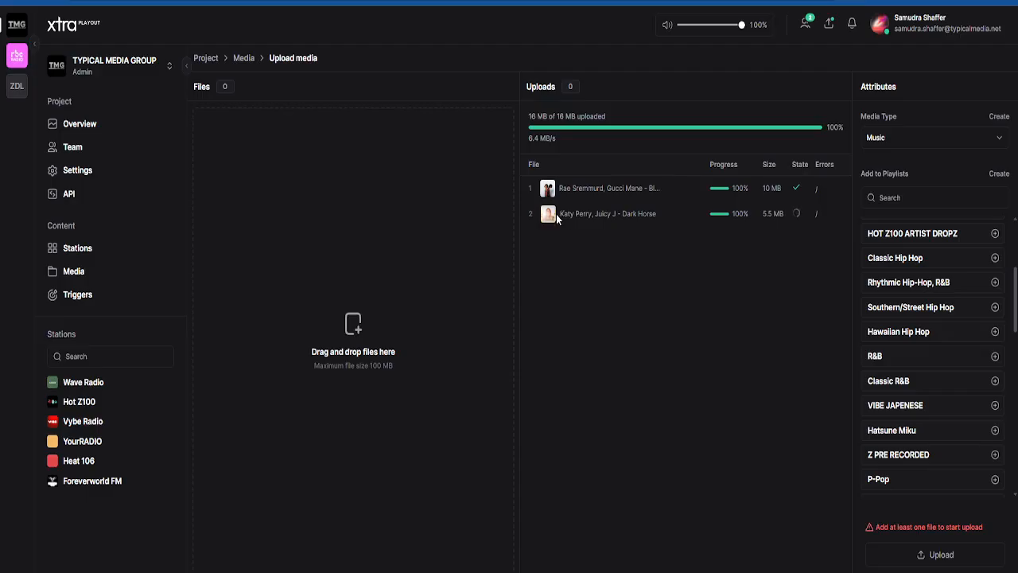
left_click_drag(558, 213, 660, 213)
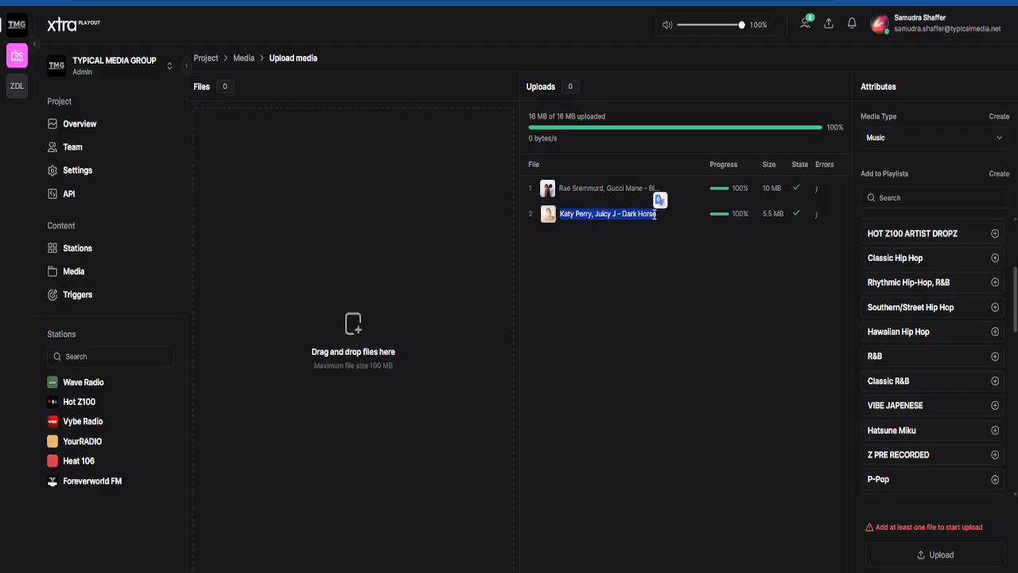
left_click(656, 213)
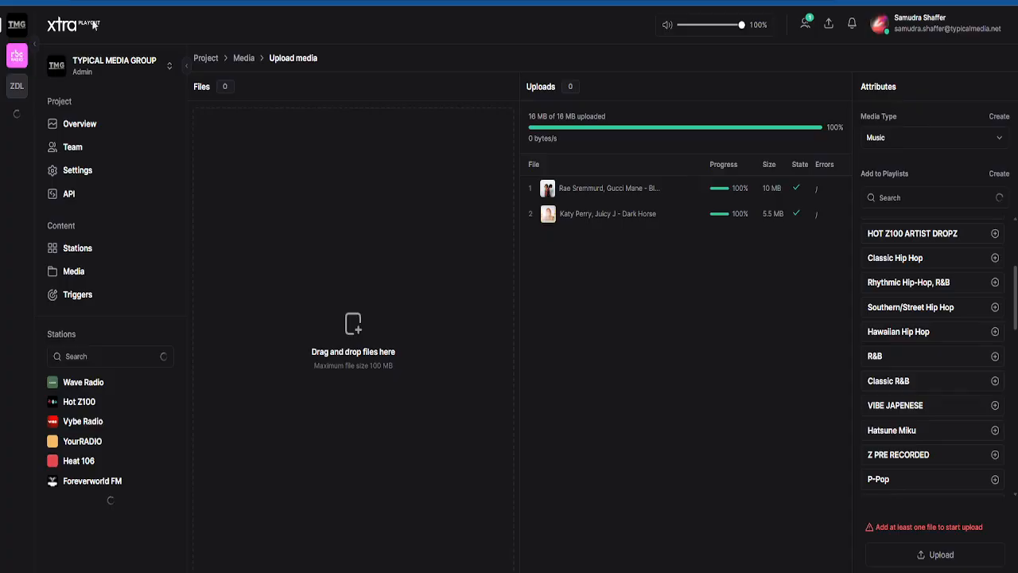
- Search the media library for "katy" and open the Dark Horse entry created Aug 24, 2025 for editing
left_click(79, 271)
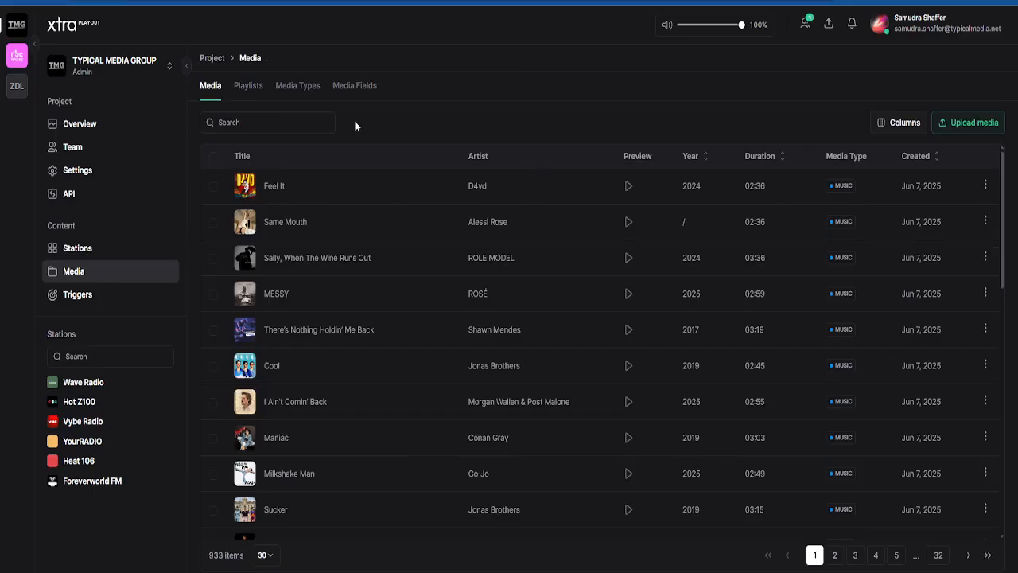
type("katy")
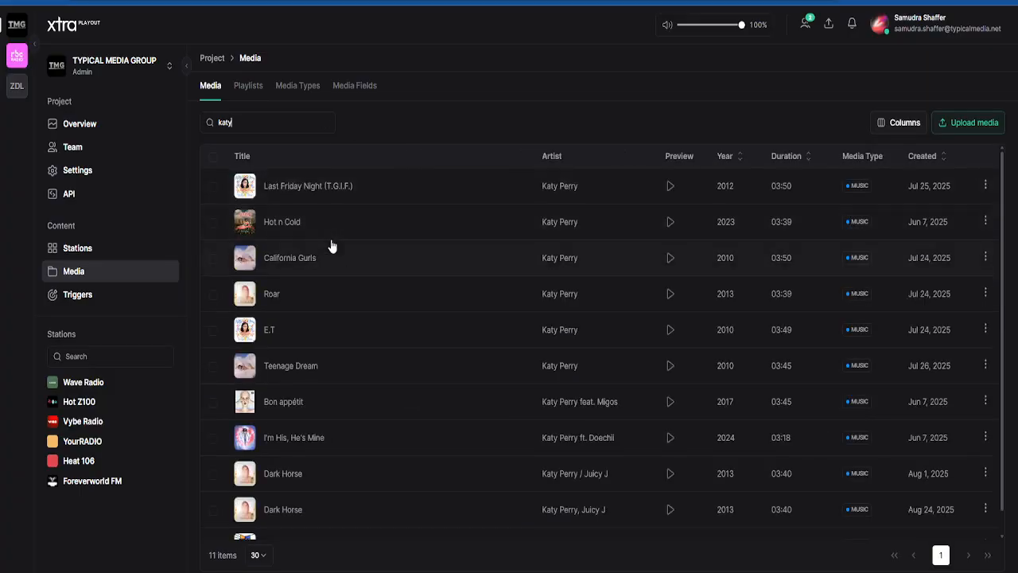
scroll(310, 299, "down", 1)
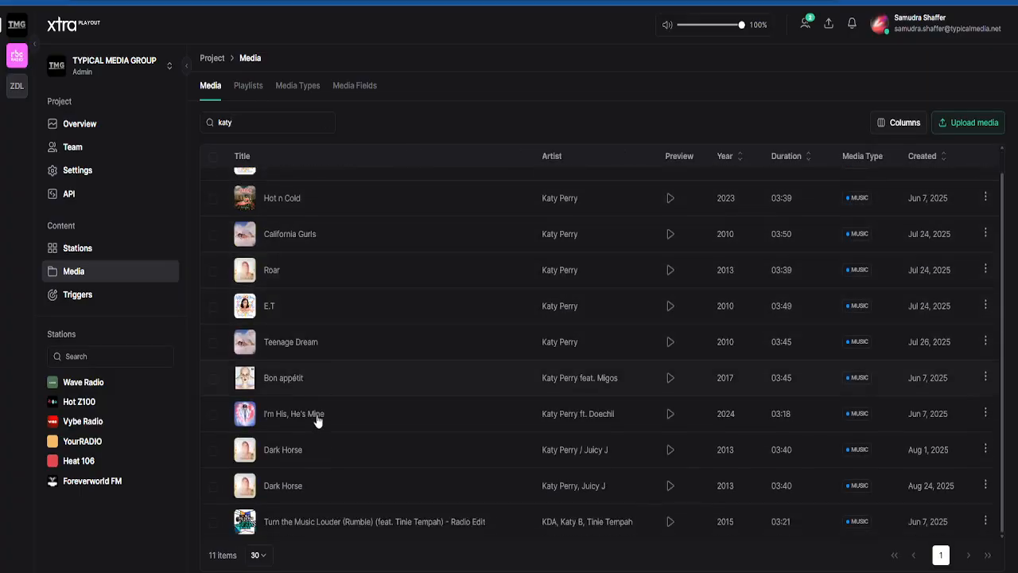
right_click(426, 465)
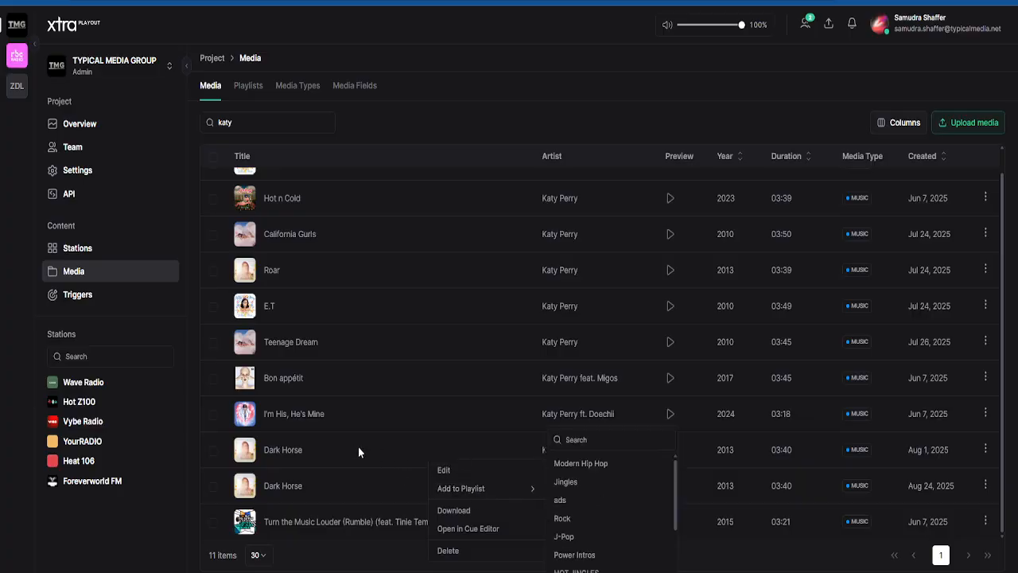
right_click(363, 484)
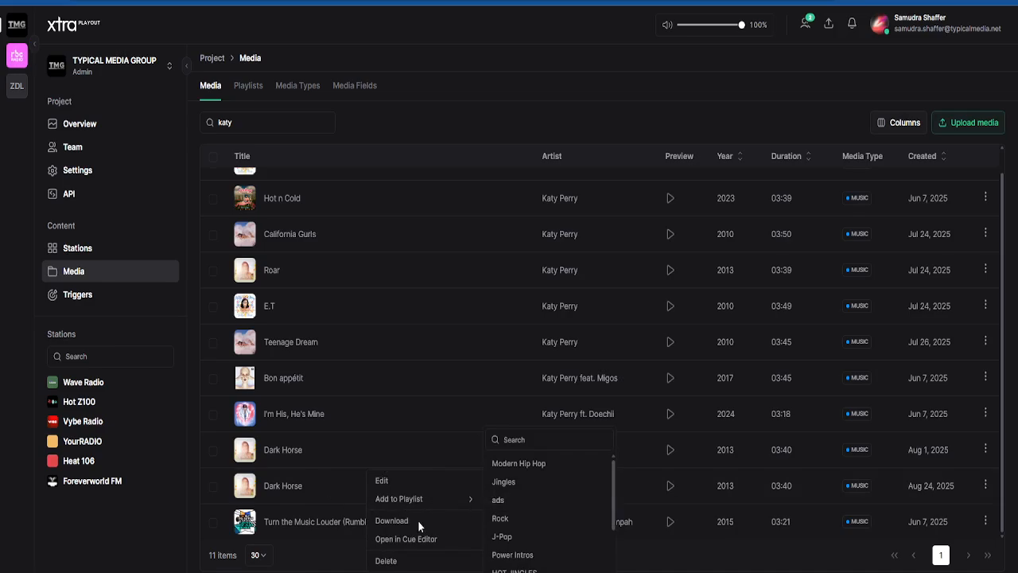
left_click(403, 481)
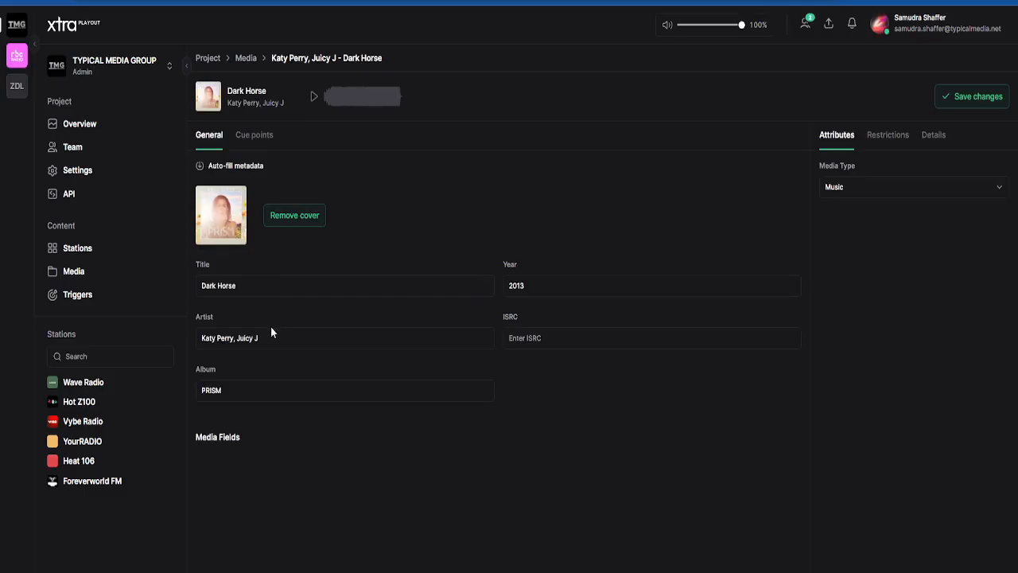
- Examine the Dark Horse track's media fields, hour restrictions and file details
triple_click(218, 436)
left_click(897, 137)
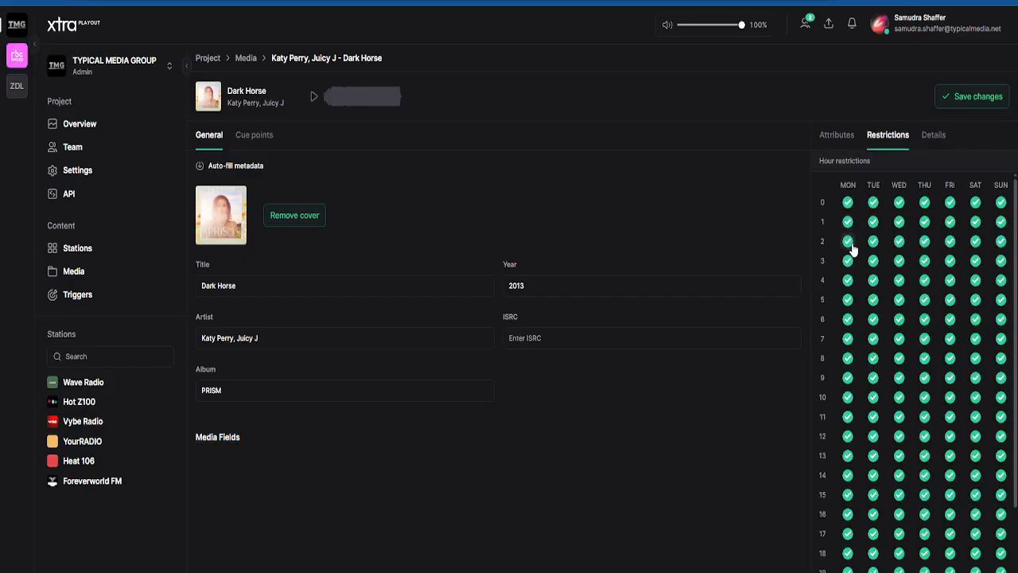
scroll(848, 271, "down", 1)
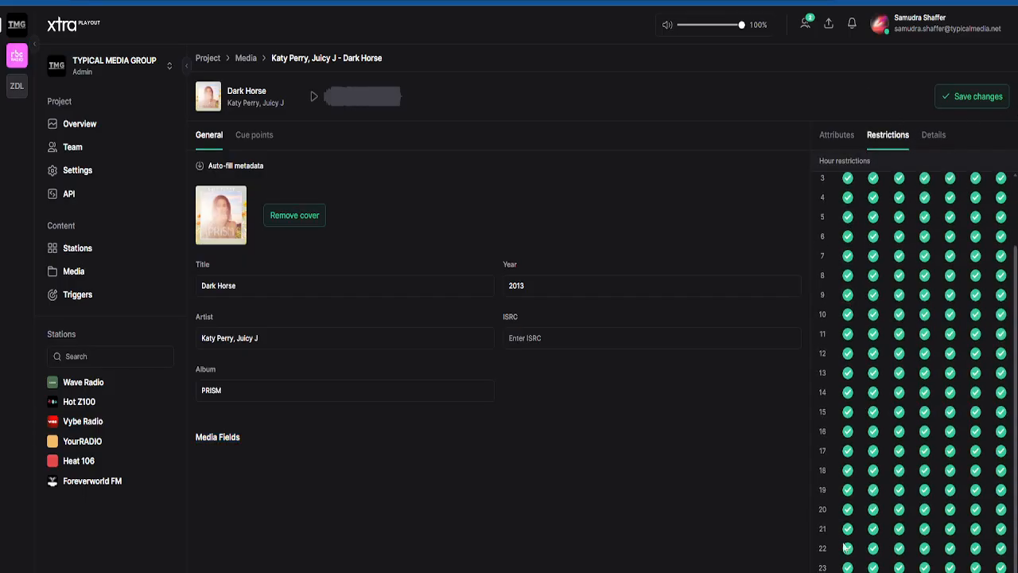
scroll(960, 415, "up", 1)
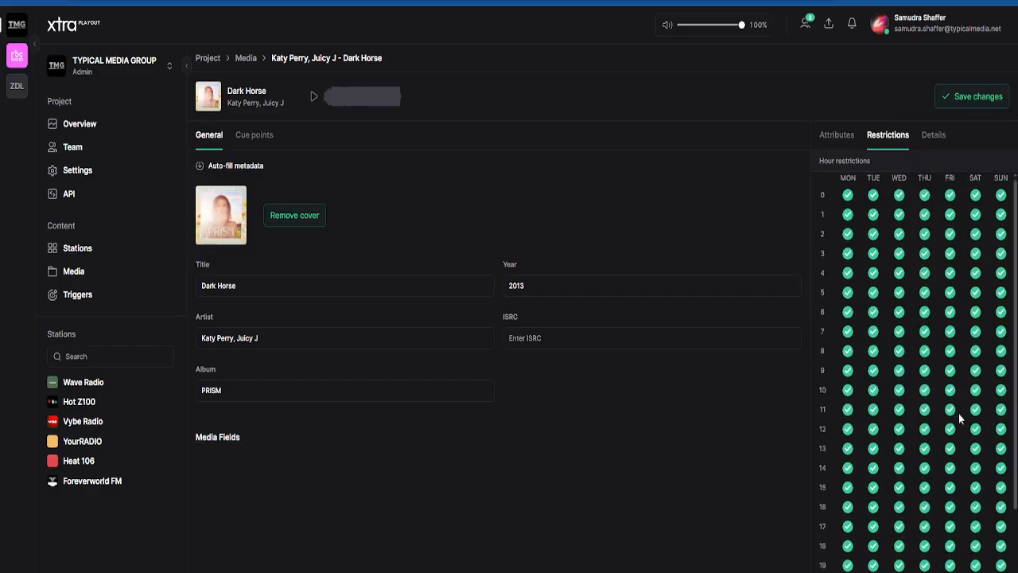
left_click(934, 137)
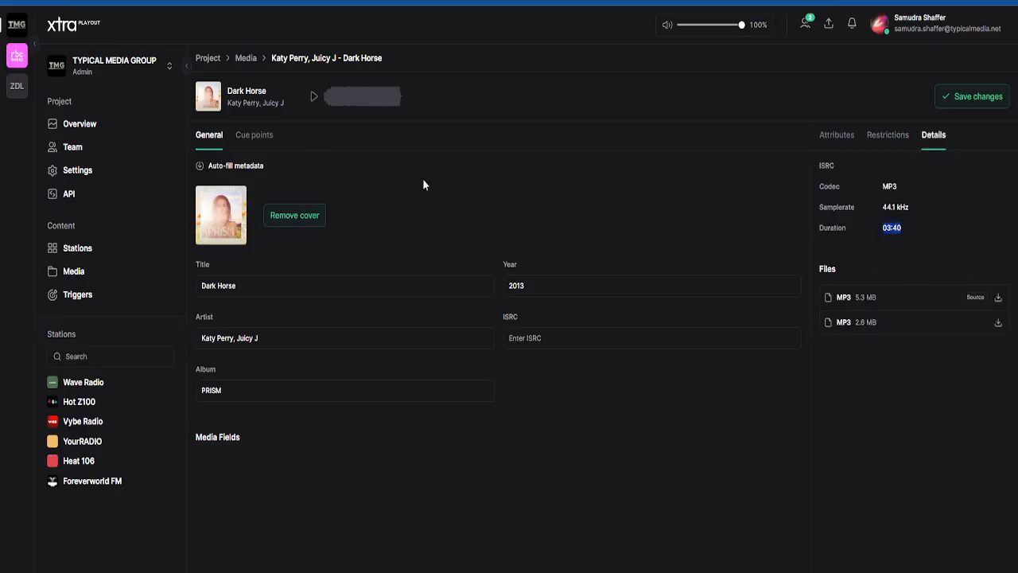
- Return to the media library and search it for "dark"
left_click(246, 58)
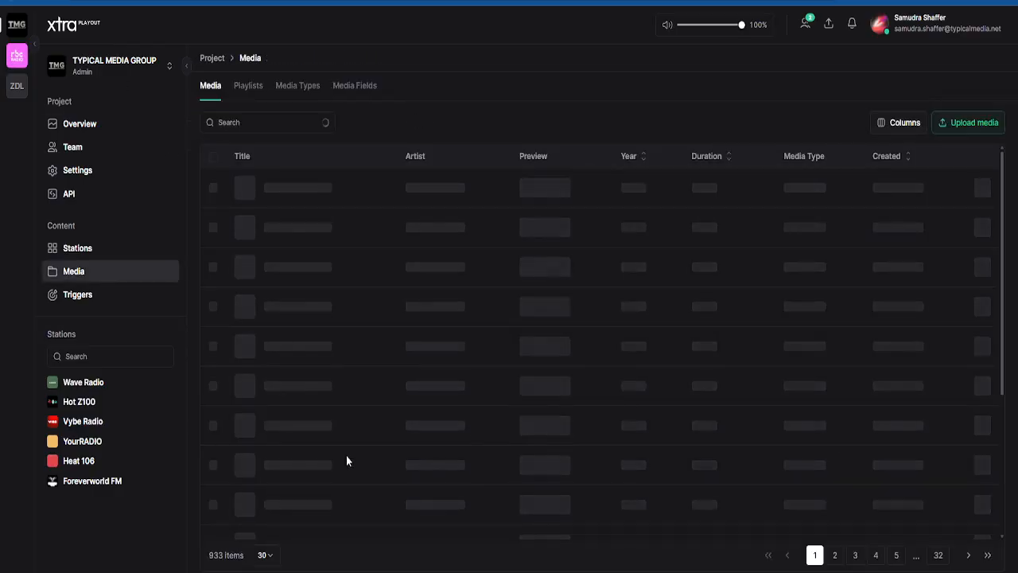
left_click(273, 122)
type("da")
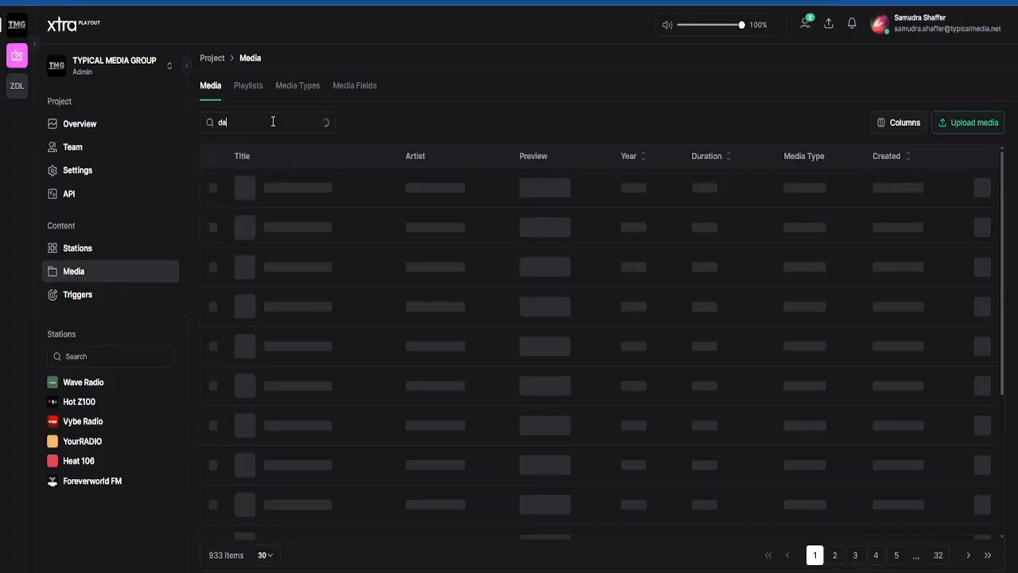
type("rk h")
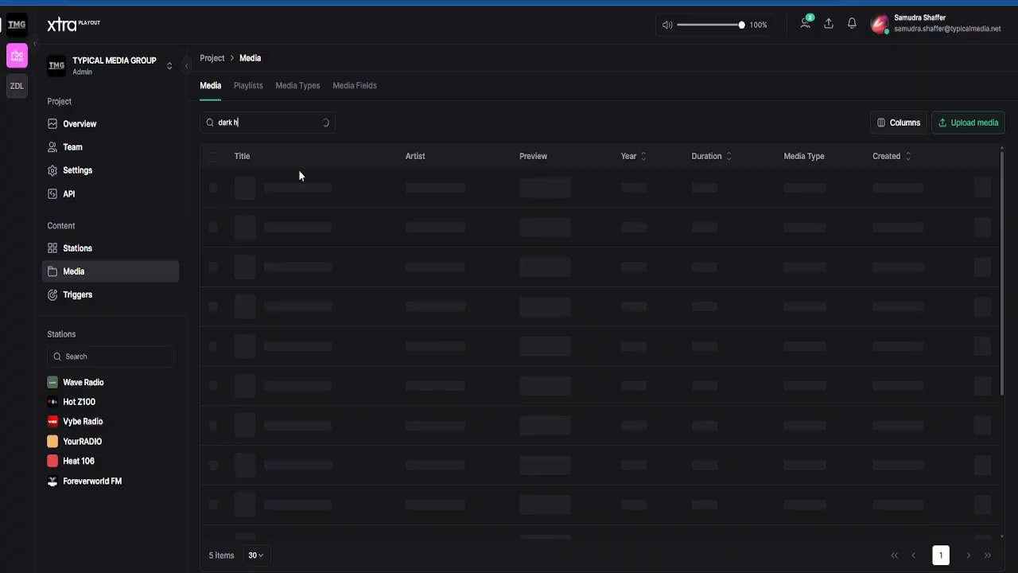
key("BackSpace")
key("BackSpace")
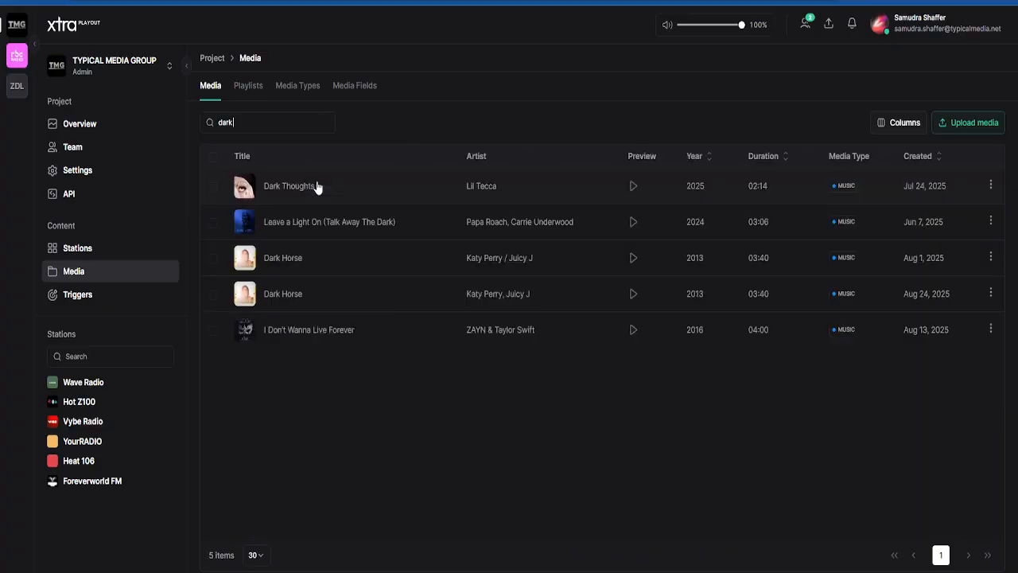
- Open Dark Thoughts by Lil Tecca in the cue editor and play it from the start
right_click(330, 188)
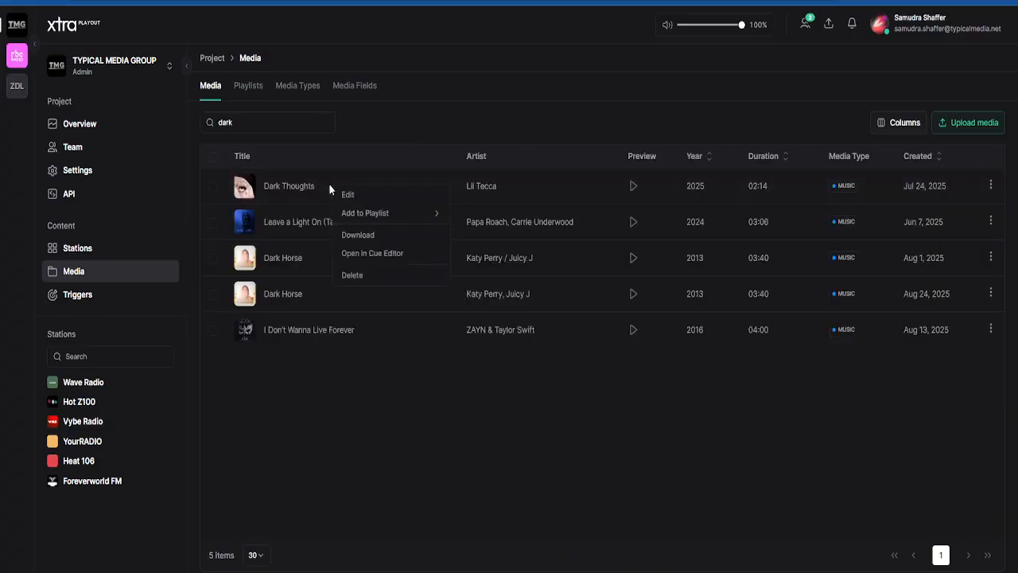
mouse_move(382, 210)
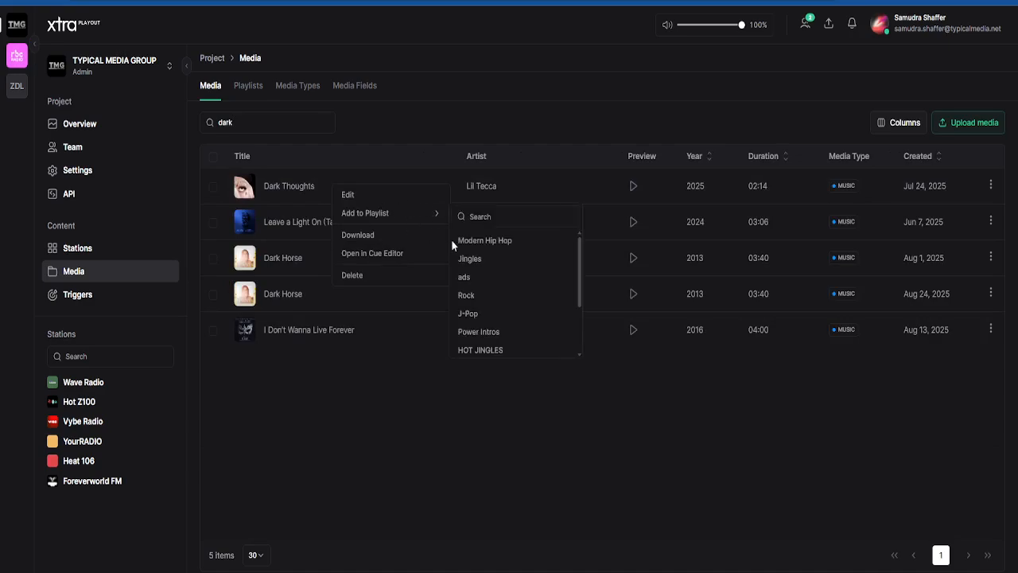
left_click(369, 253)
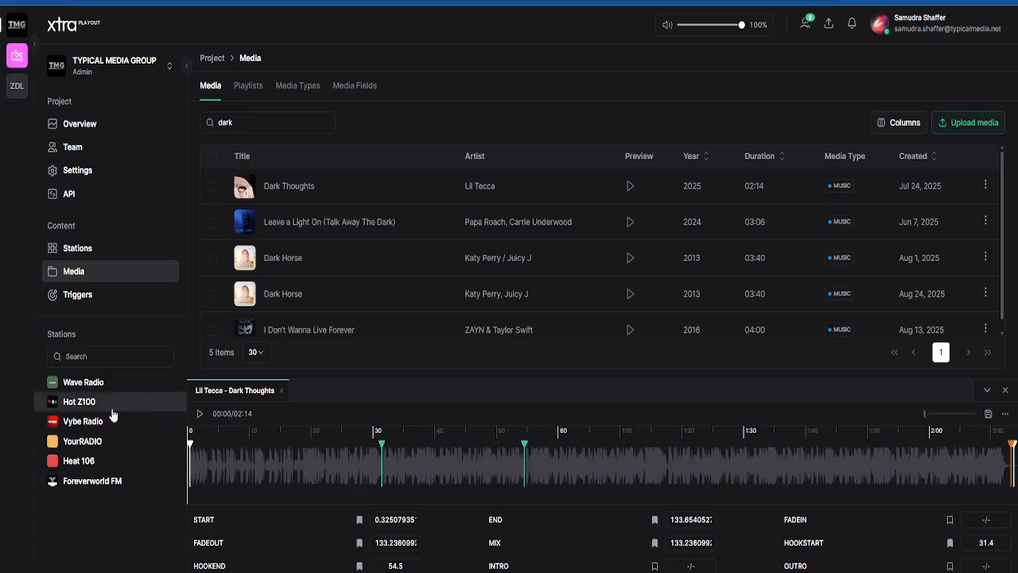
left_click(199, 414)
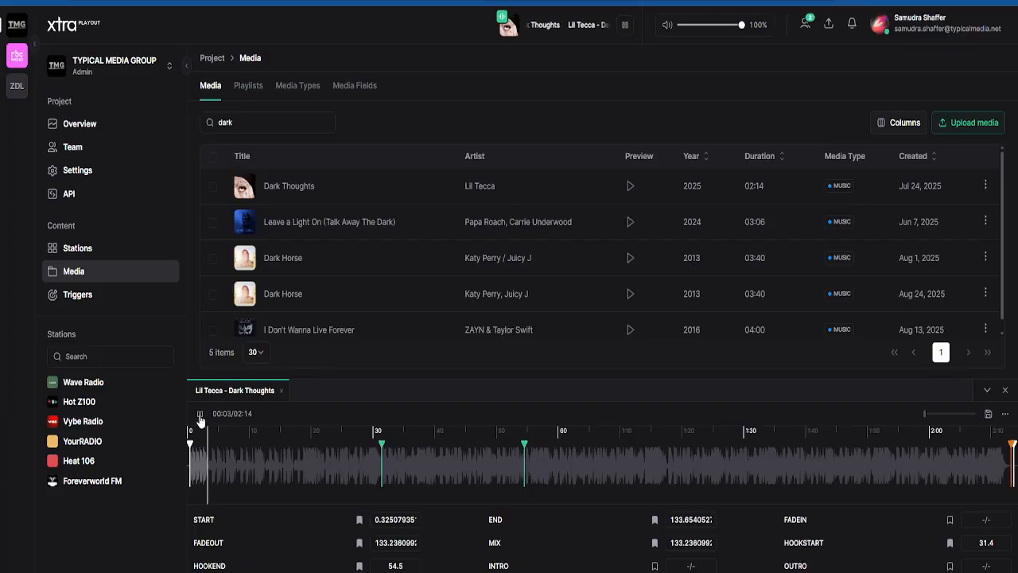
- Set the INTRO cue point of Dark Thoughts at 21.13 seconds, save it and close the cue editor
left_click(299, 444)
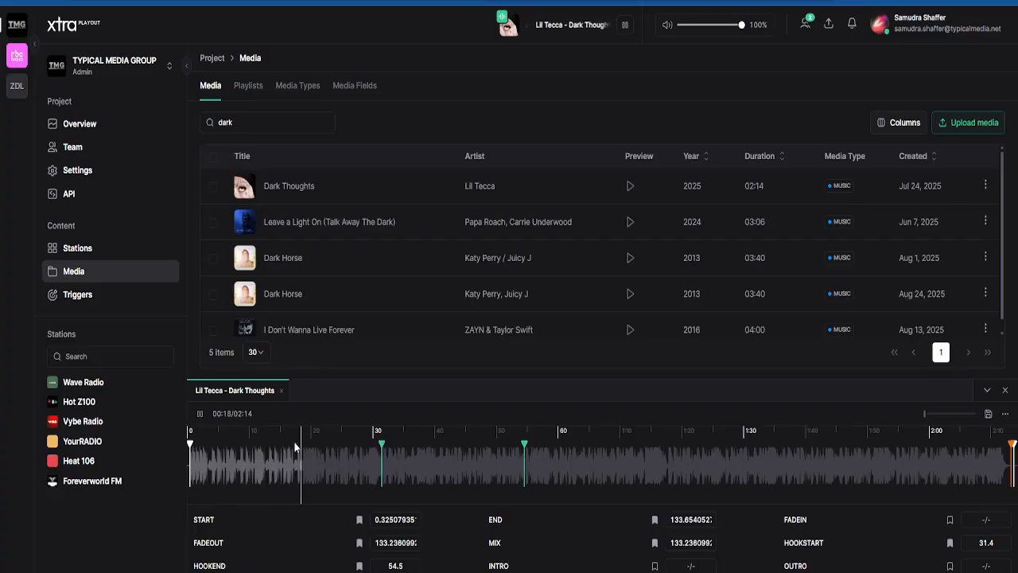
left_click(200, 413)
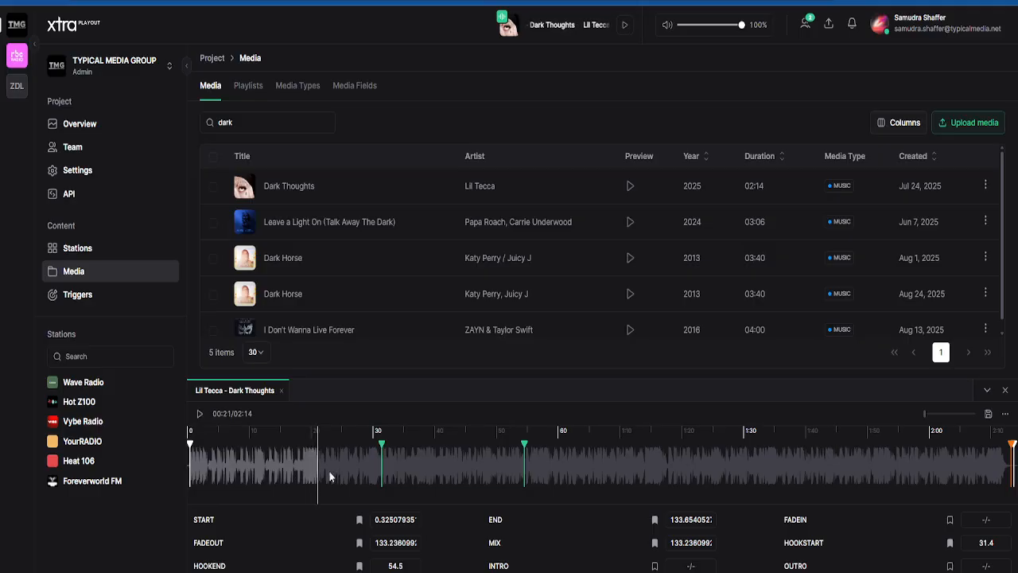
left_click(655, 566)
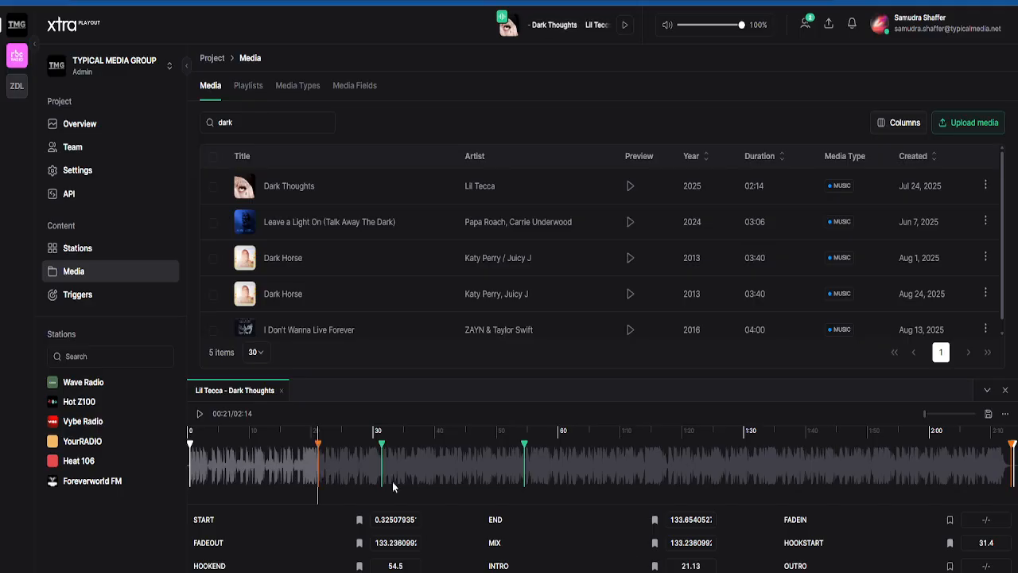
left_click(988, 414)
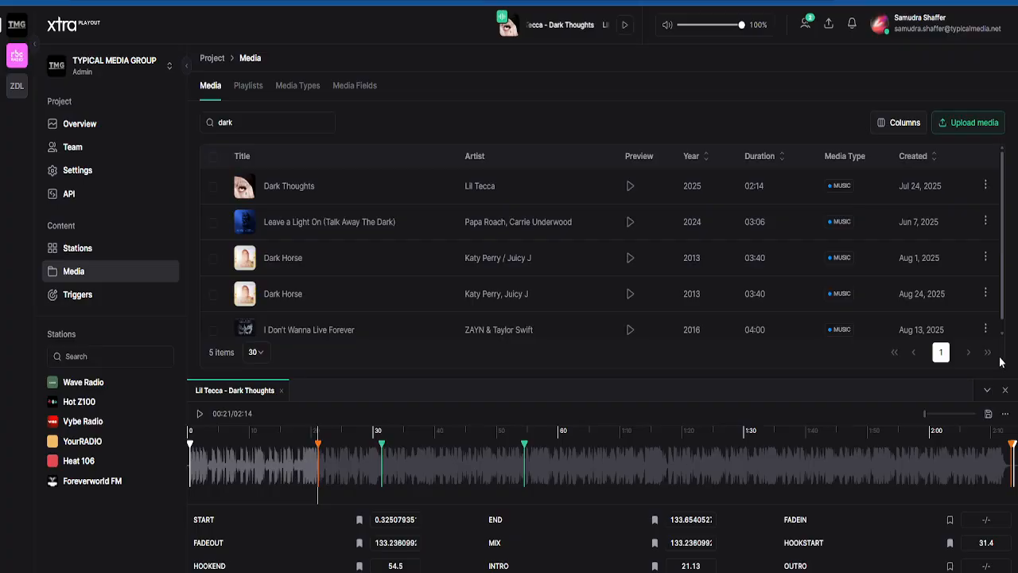
left_click(1006, 393)
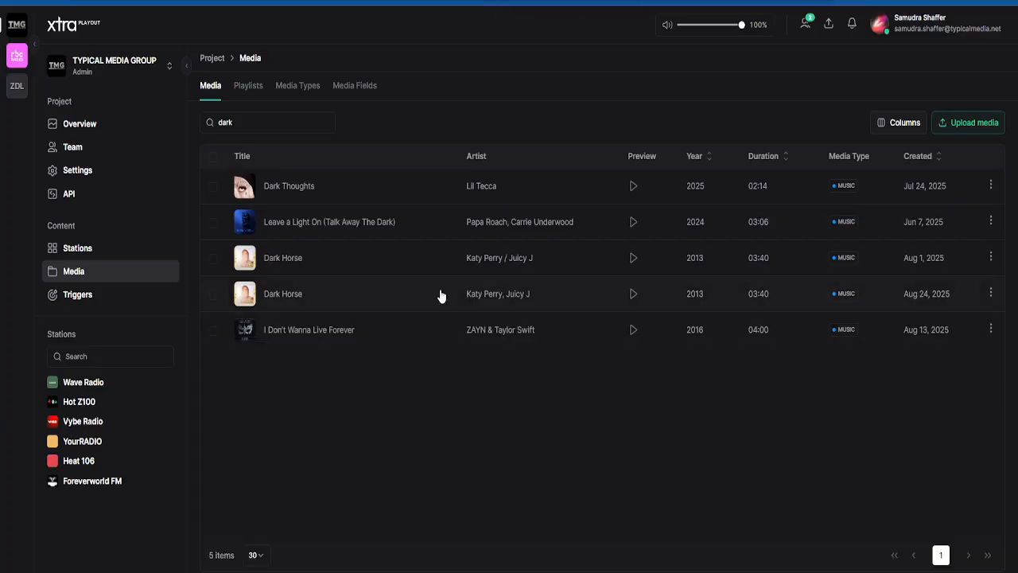
- Review the playlists offered for the Dark Horse entry created Aug 1, 2025, without adding it to any
left_click(212, 259)
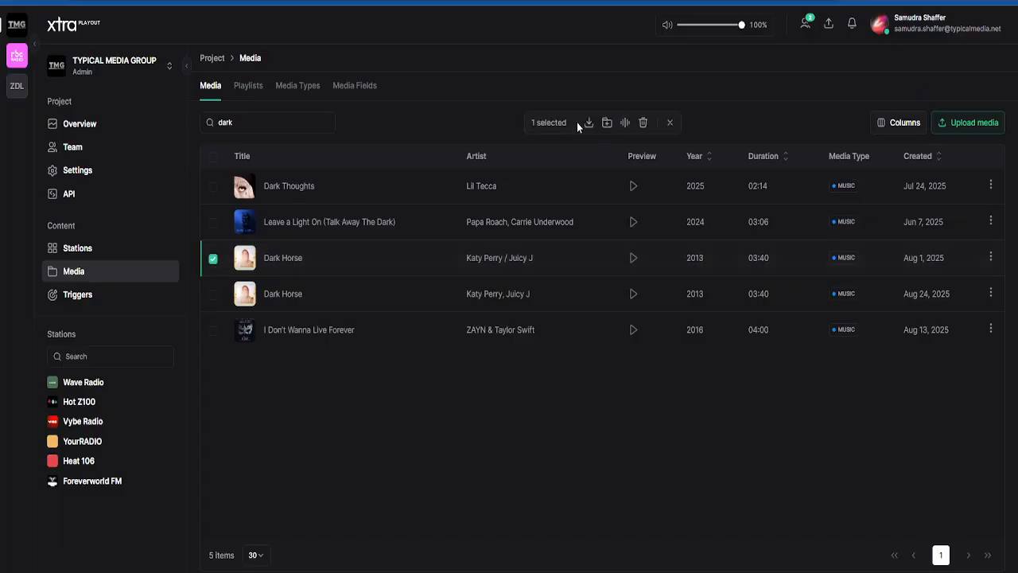
left_click(611, 123)
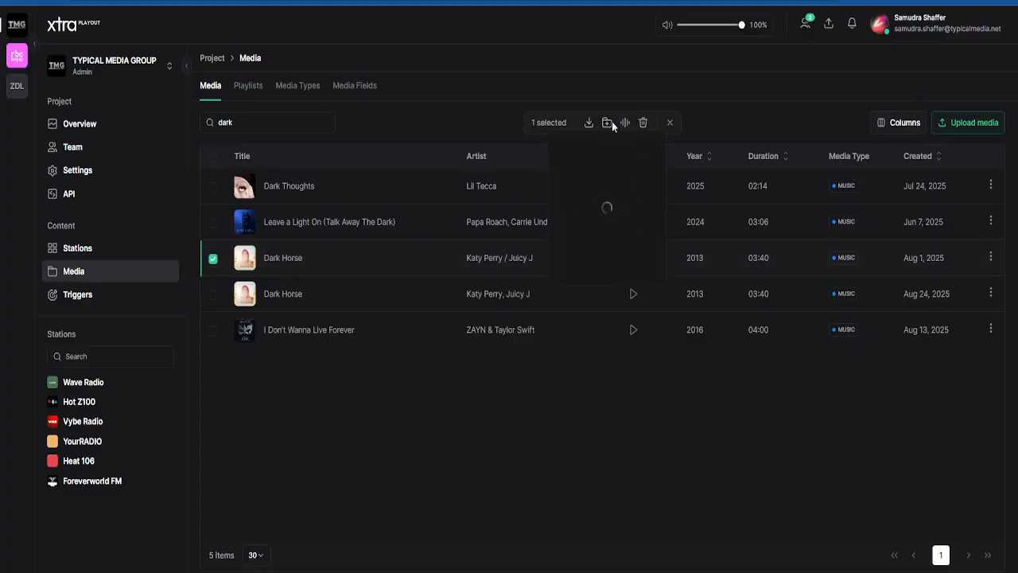
scroll(591, 223, "down", 2)
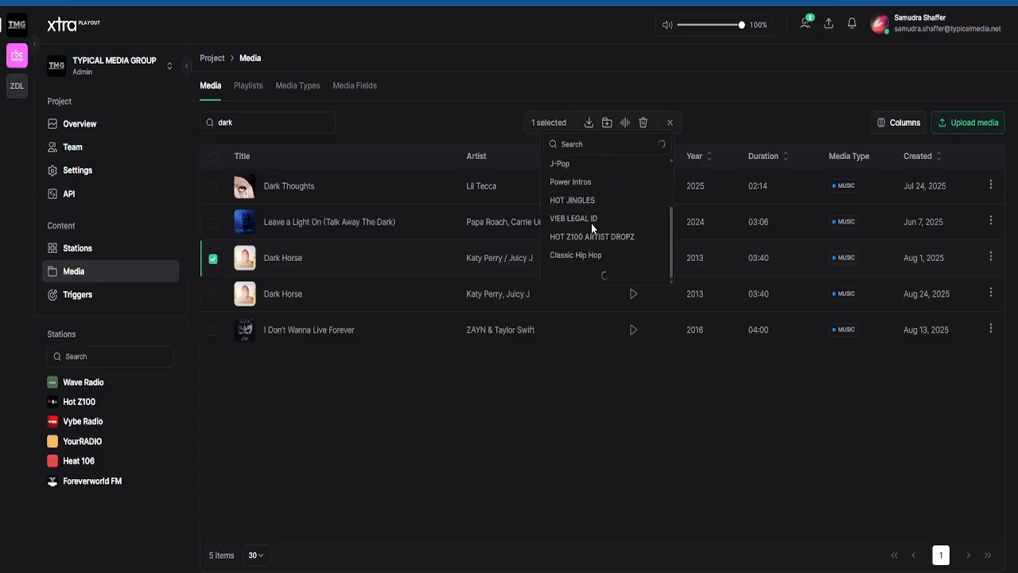
scroll(590, 223, "up", 3)
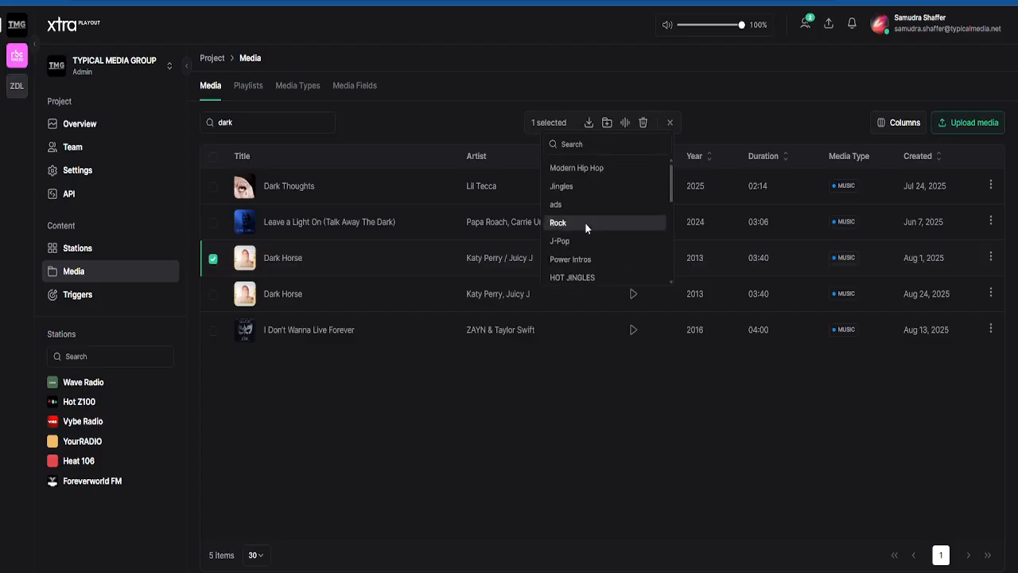
left_click(483, 133)
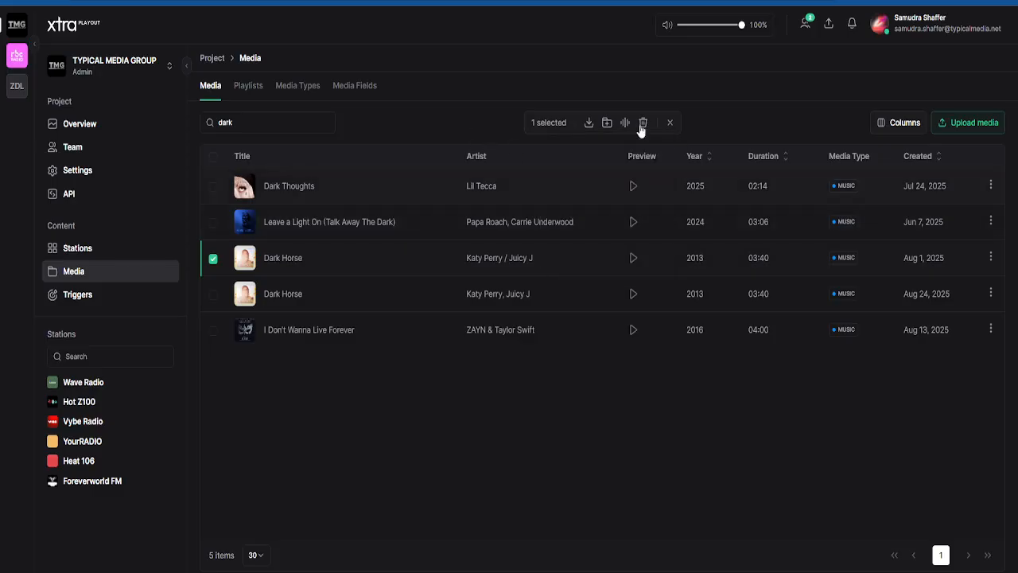
left_click(212, 257)
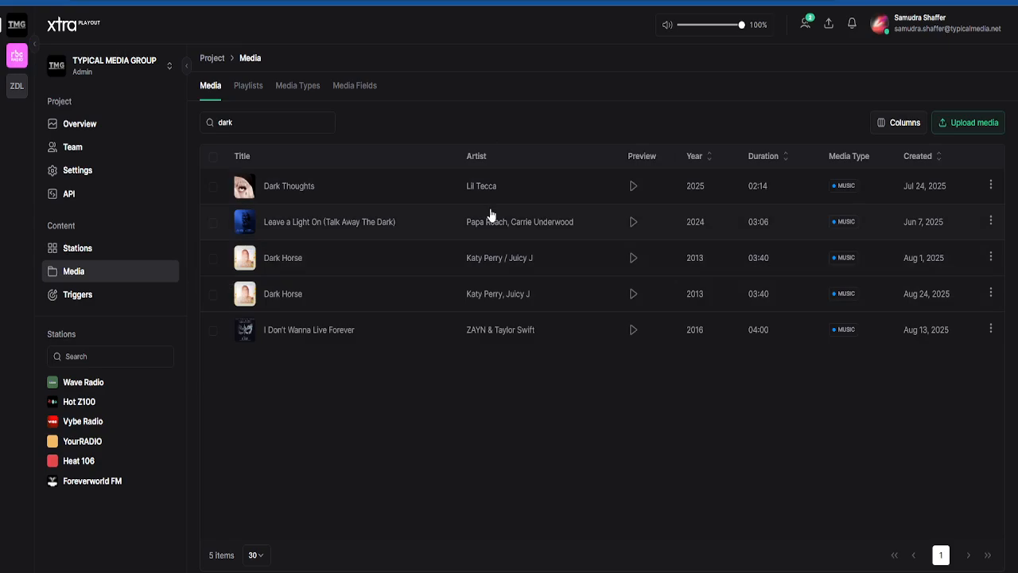
- Search the media library for "jingle" and open FOREVERWORLD FM by JINGLE 2 in the cue editor
left_click(263, 125)
key("ctrl+a")
type("jingle")
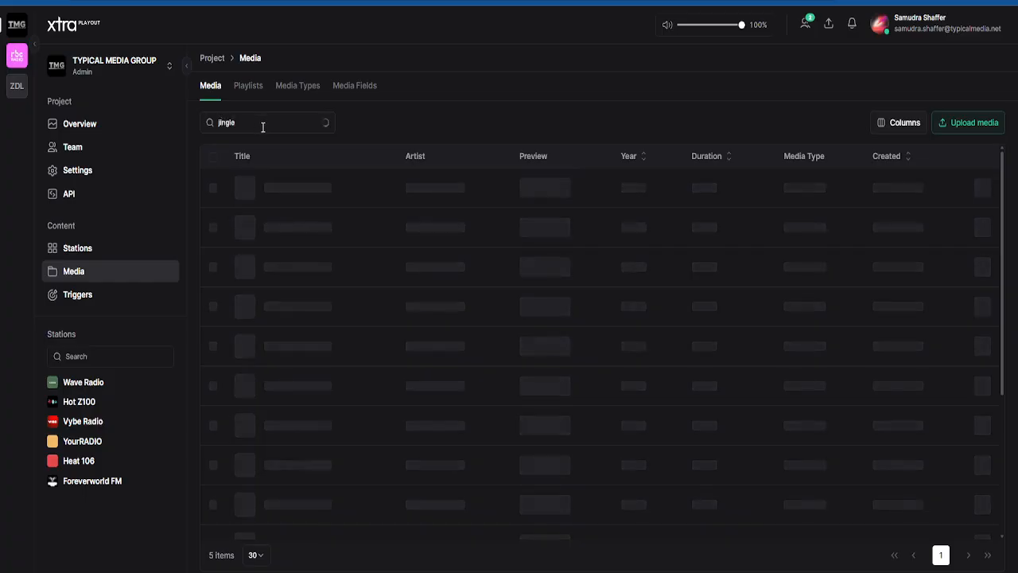
right_click(336, 191)
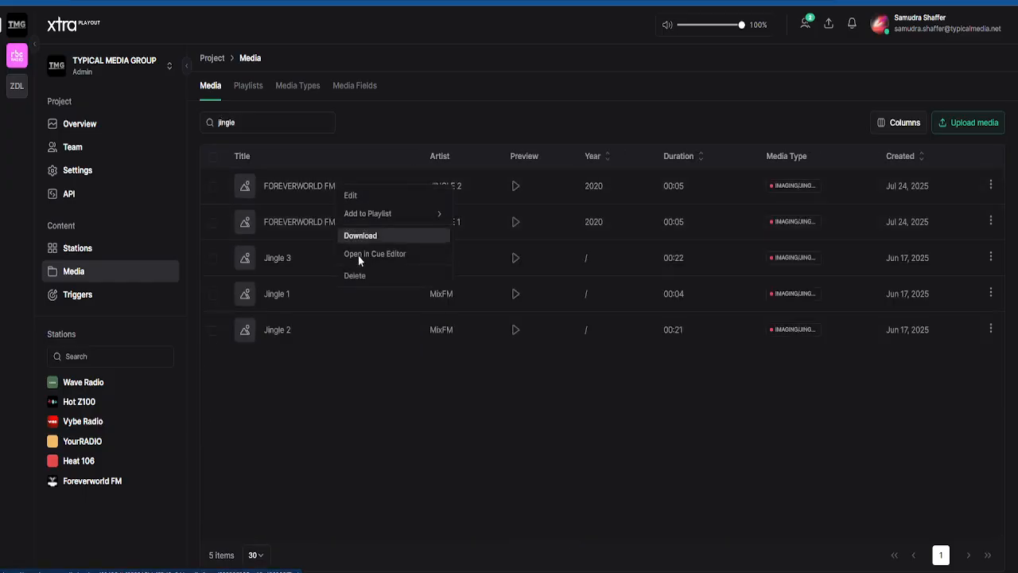
left_click(374, 254)
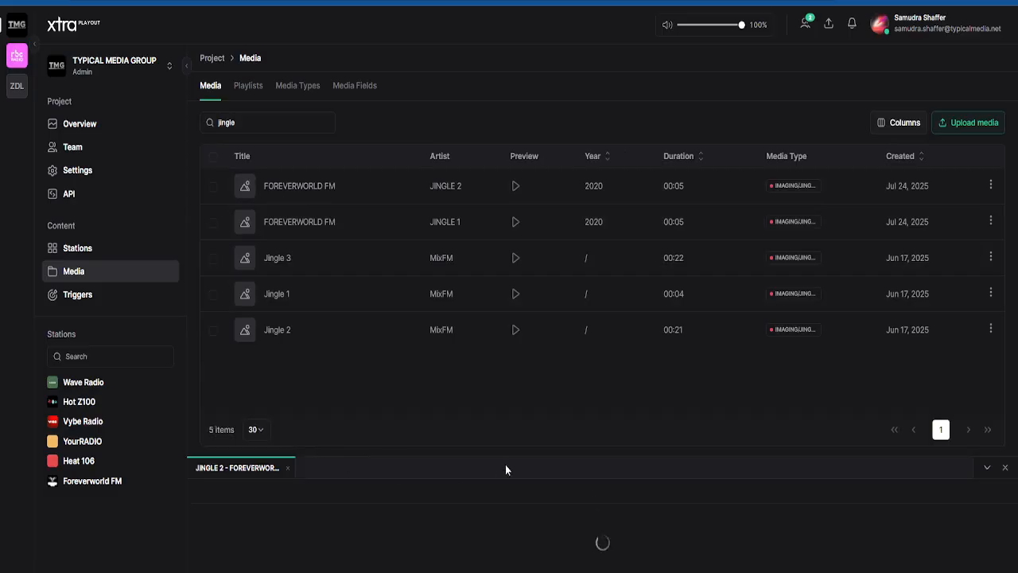
- Set the MIX cue point of the FOREVERWORLD FM jingle at 4.55 seconds and save the cue points
left_click(839, 466)
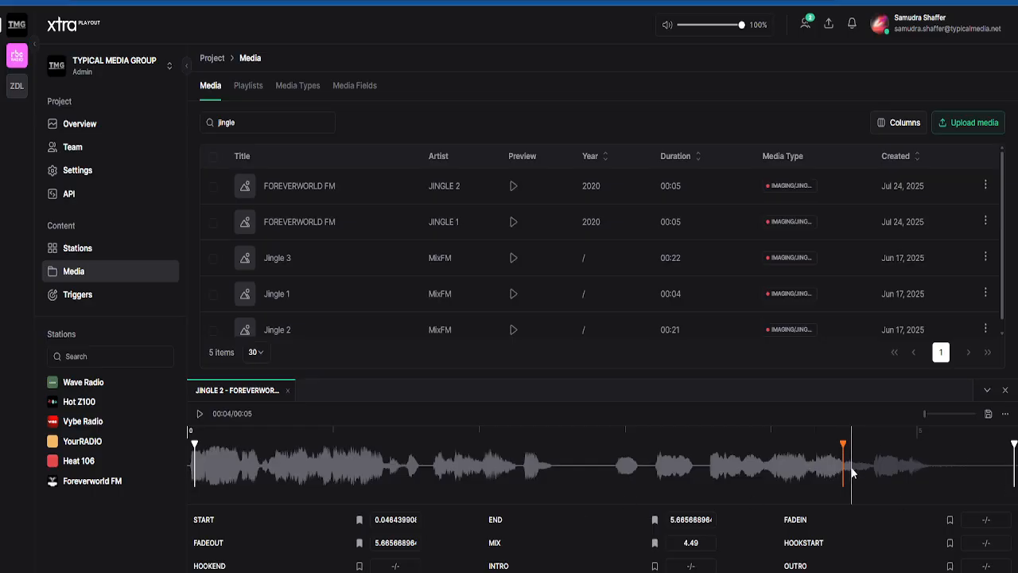
double_click(655, 543)
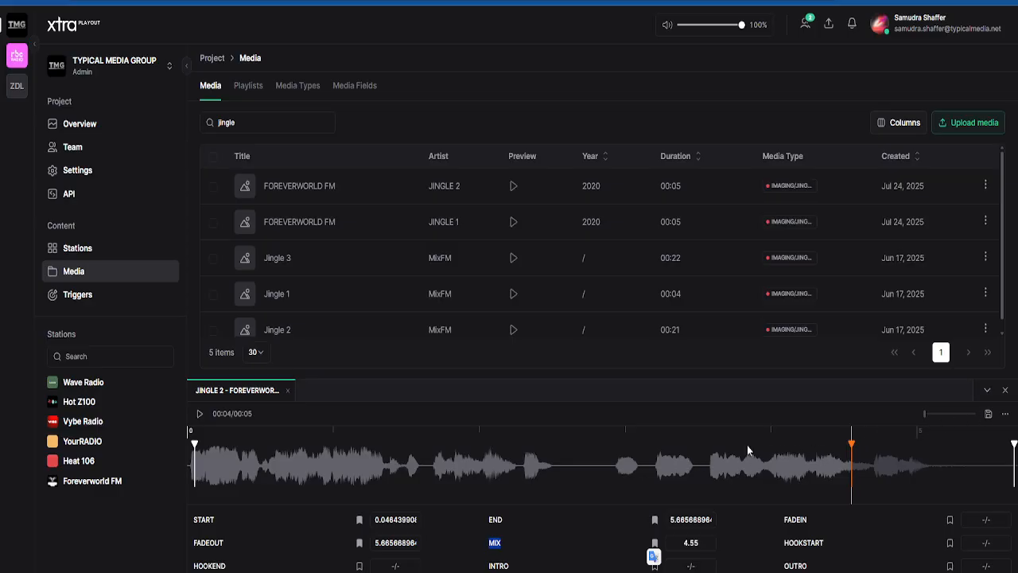
left_click(991, 416)
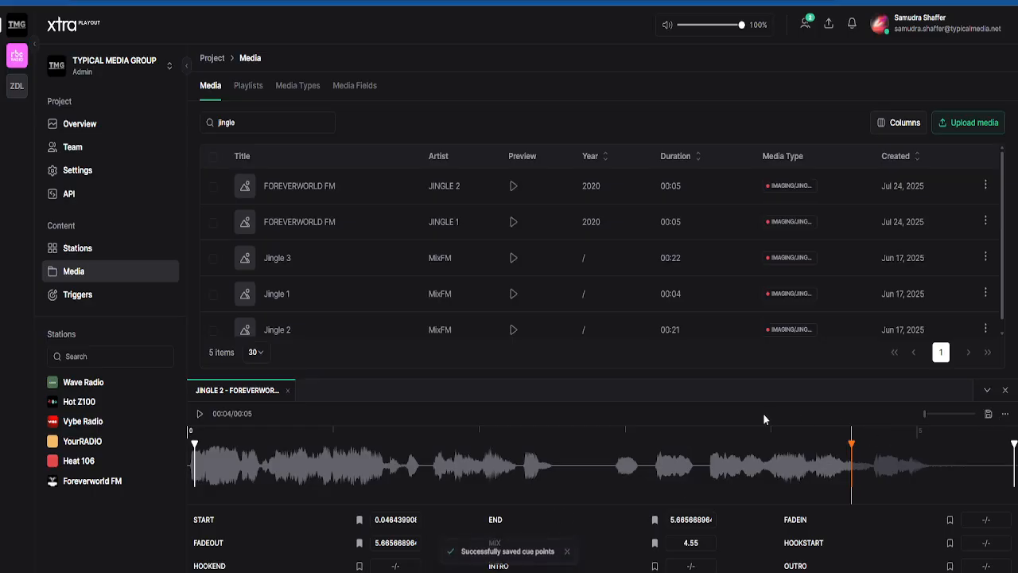